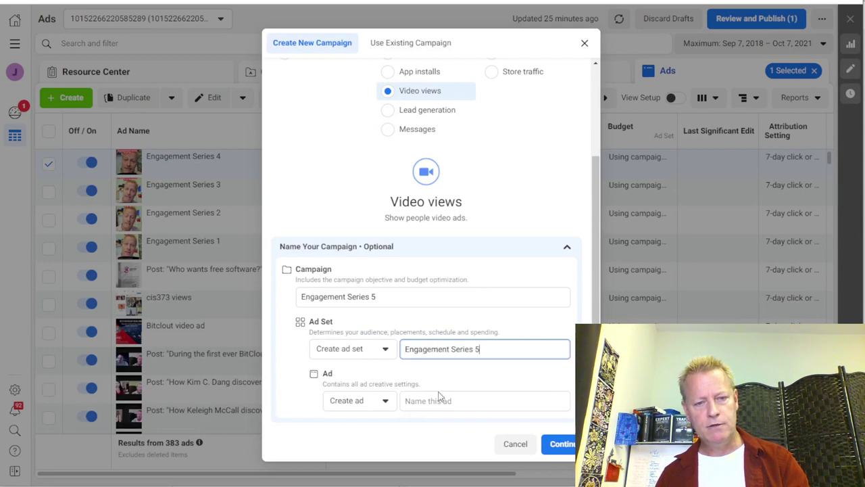
# Name the ad Engagement Series 5 and continue to the campaign's settings.
pyautogui.write('Engagement Series 5')
pyautogui.click(556, 444)
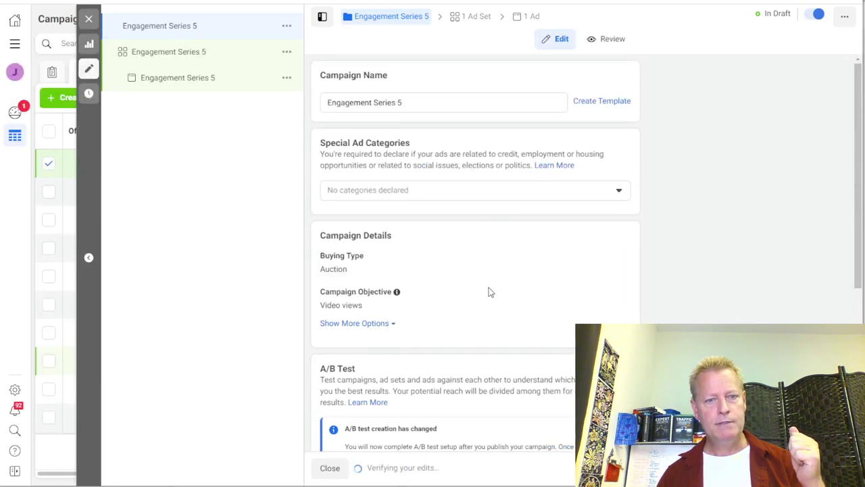
# Set the Engagement Series 5 campaign's daily budget to 1.3 CAD and continue to its ad set.
pyautogui.scroll(-3, 441, 178)
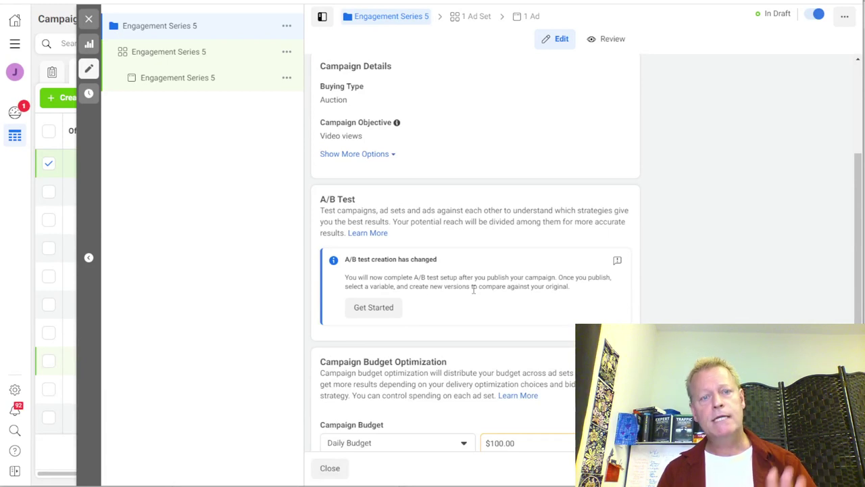
pyautogui.scroll(-2, 482, 307)
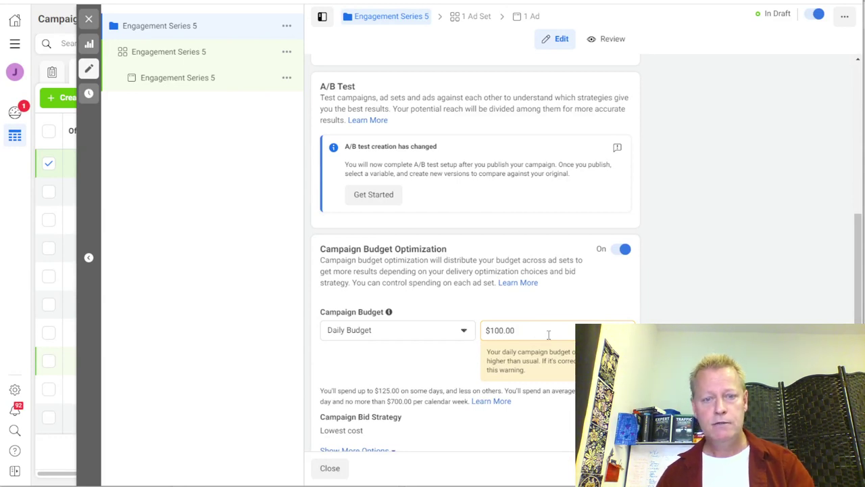
pyautogui.moveTo(548, 334); pyautogui.dragTo(478, 335)
pyautogui.write('1.3')
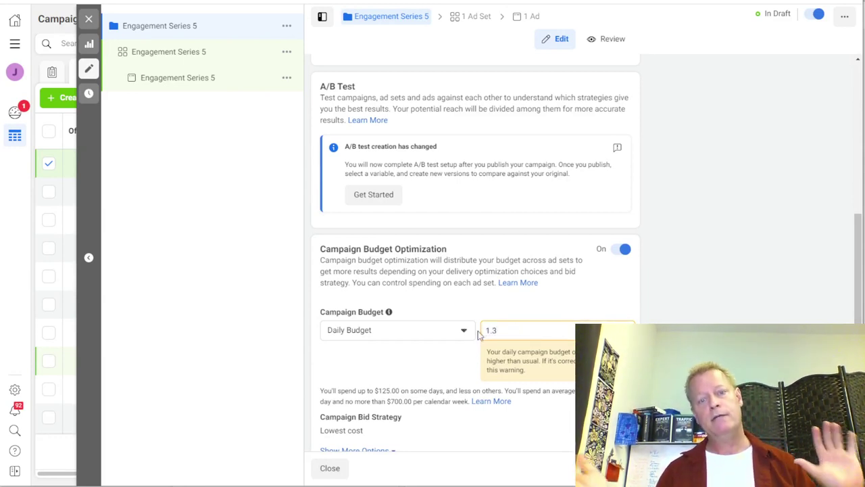
pyautogui.click(441, 370)
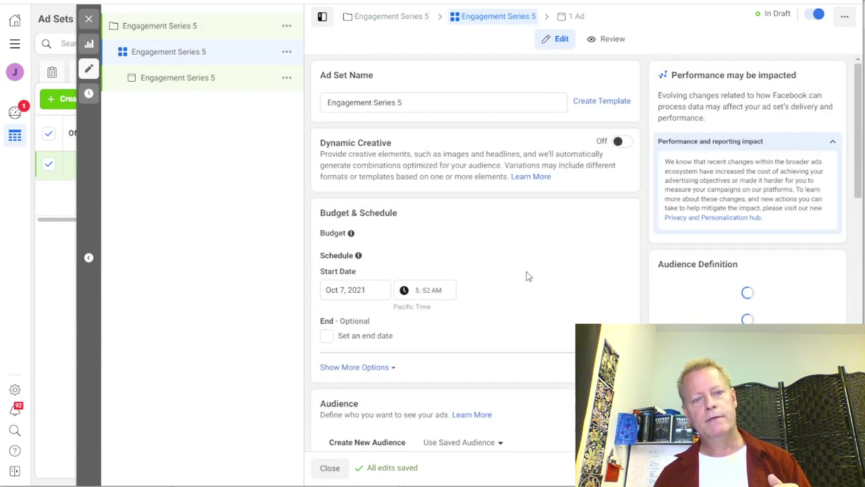
# Apply the saved audience Affiliate Marketers Base to the ad set, leave placements automatic, and continue to the ad.
pyautogui.moveTo(360, 283)
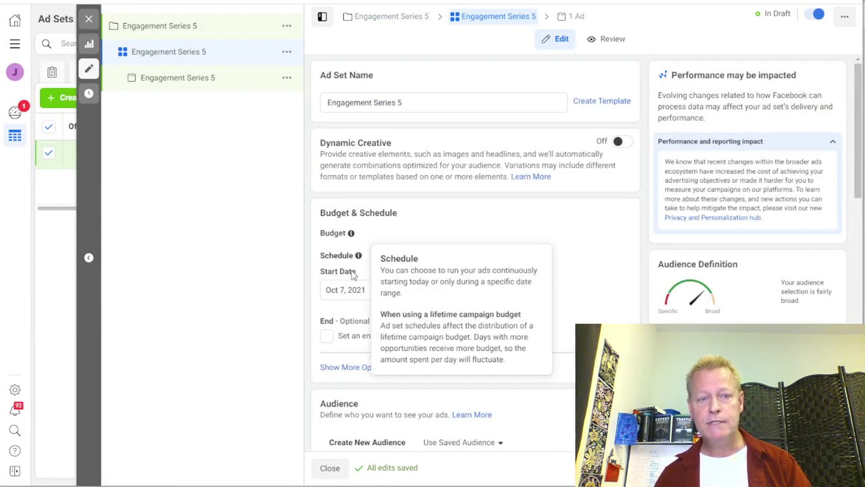
pyautogui.scroll(-3, 570, 248)
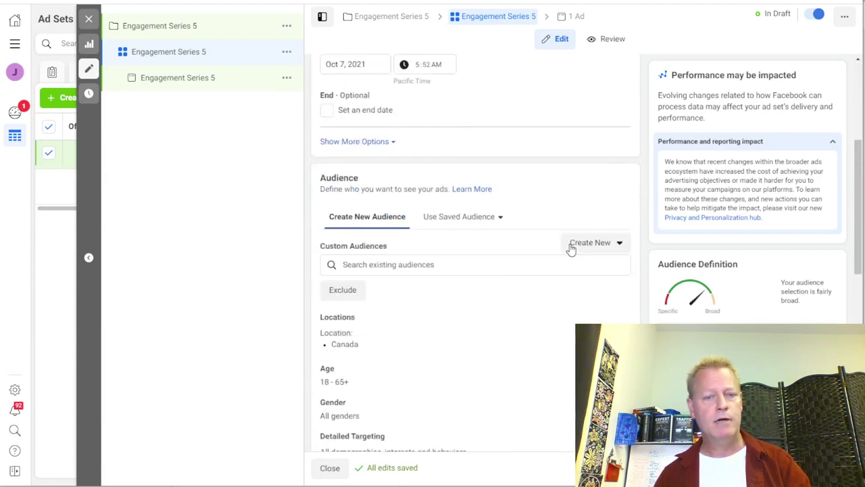
pyautogui.click(472, 217)
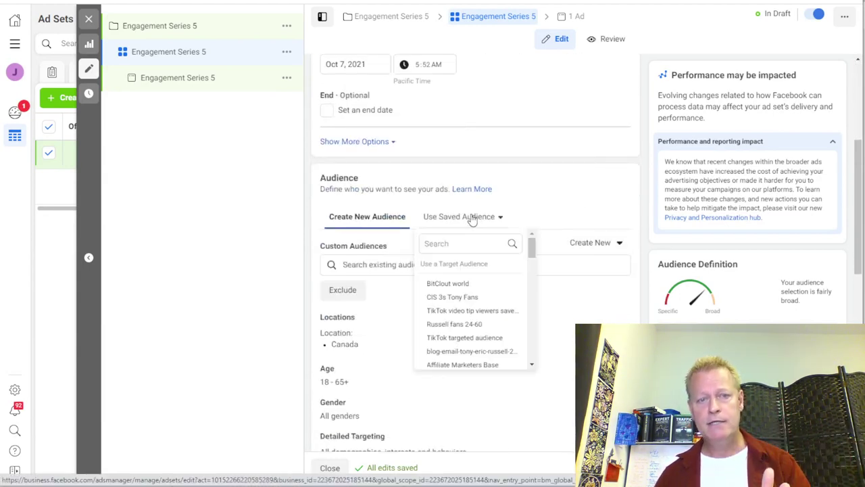
pyautogui.click(467, 365)
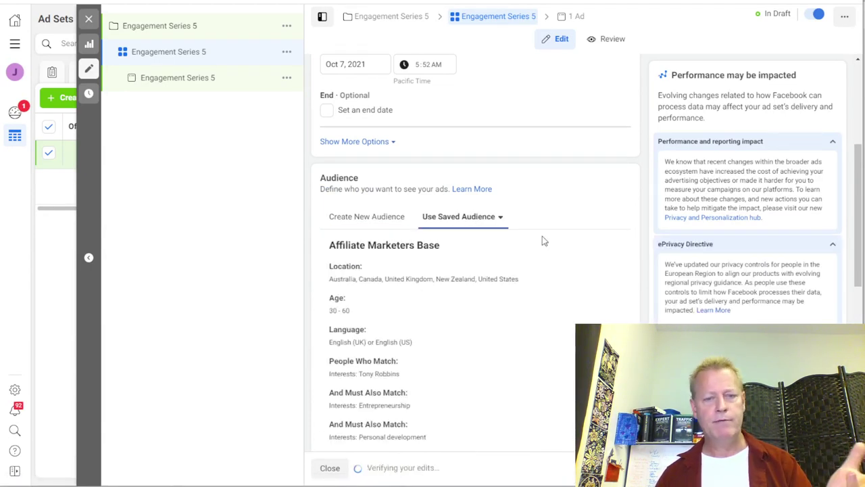
pyautogui.scroll(-5, 504, 257)
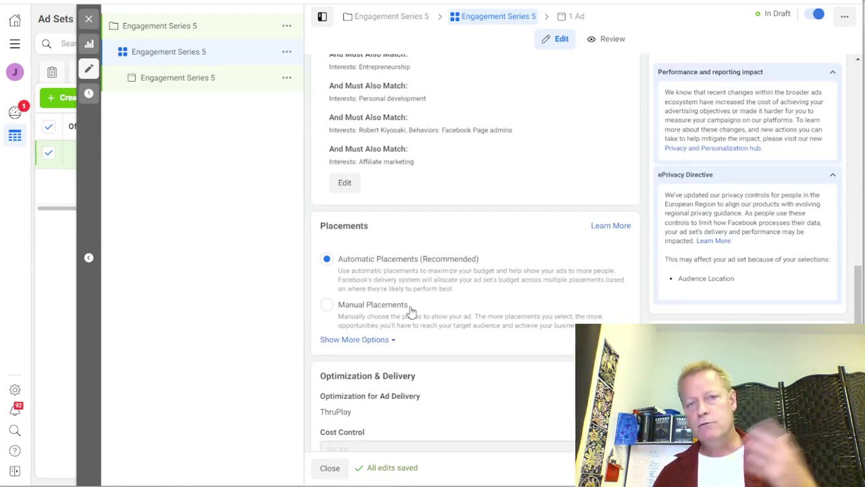
pyautogui.scroll(-2, 502, 292)
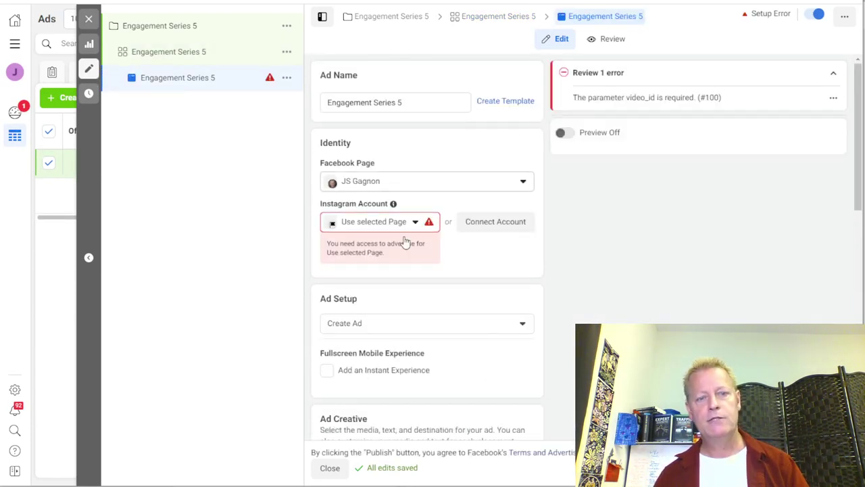
# Select the connected personal Instagram account as the ad's identity and change the ad setup to Use Existing Post.
pyautogui.click(384, 227)
pyautogui.click(365, 270)
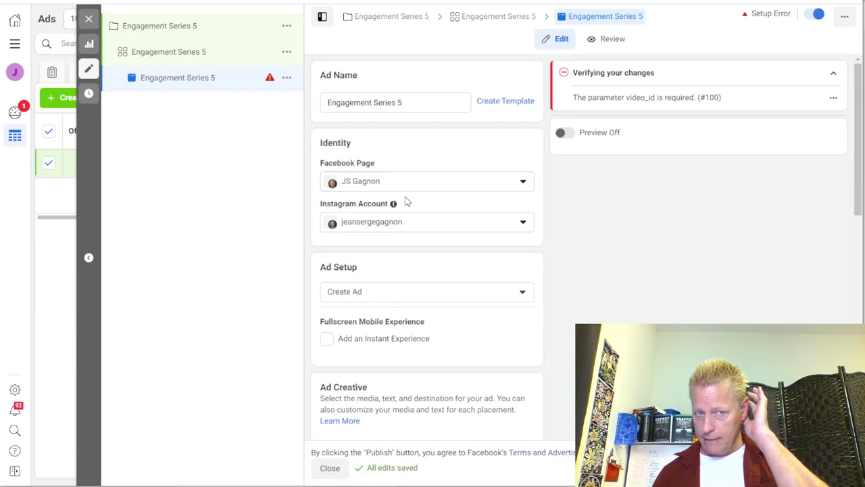
pyautogui.click(373, 298)
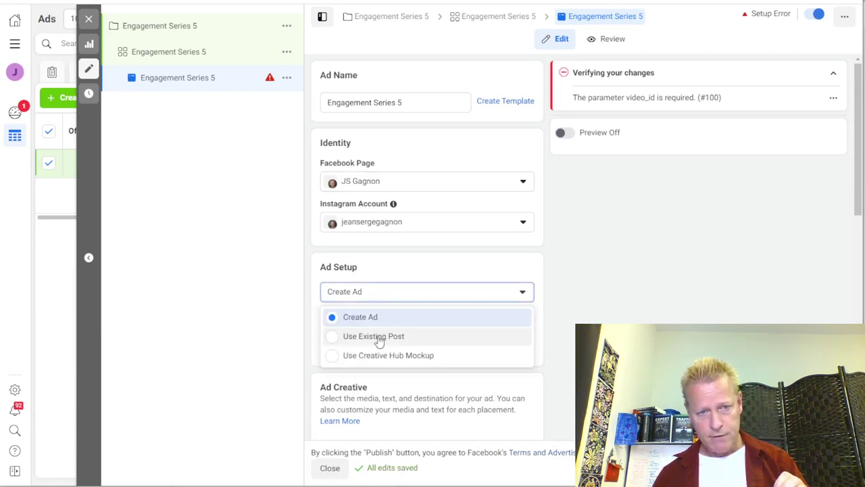
pyautogui.click(514, 336)
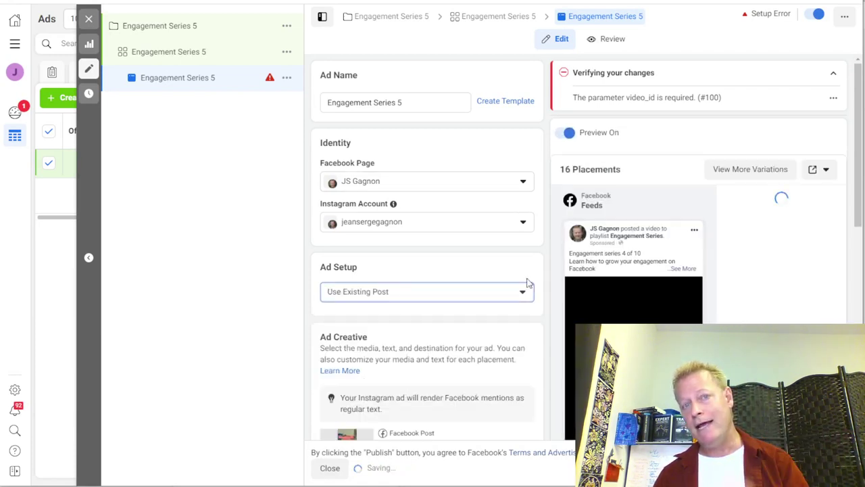
# Change the ad's Facebook post to the Engagement series 5 of 10 video.
pyautogui.scroll(-3, 433, 318)
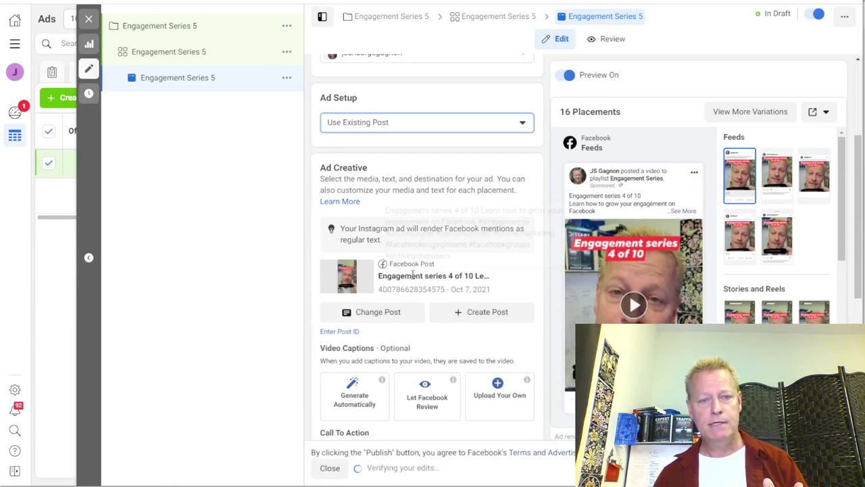
pyautogui.click(404, 315)
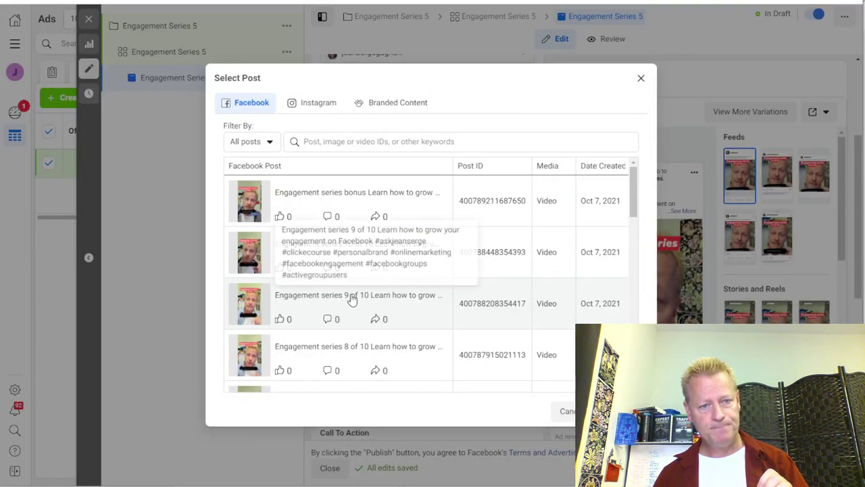
pyautogui.scroll(-5, 351, 299)
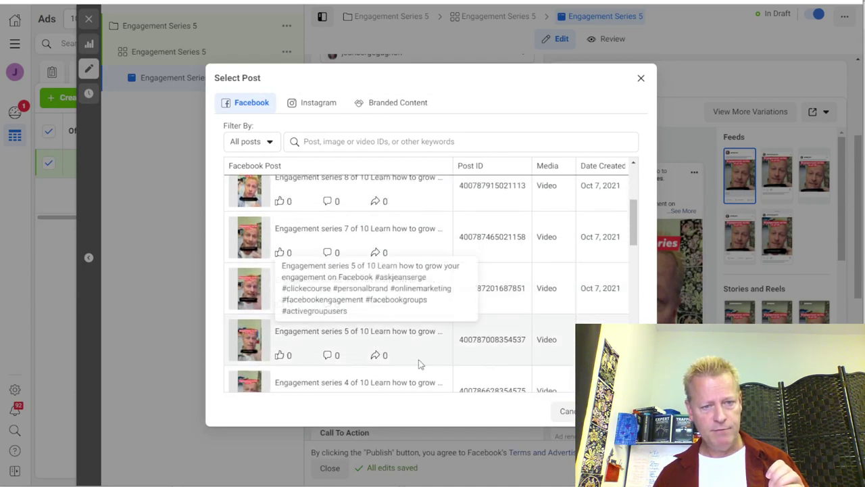
pyautogui.click(372, 346)
pyautogui.press('Return')
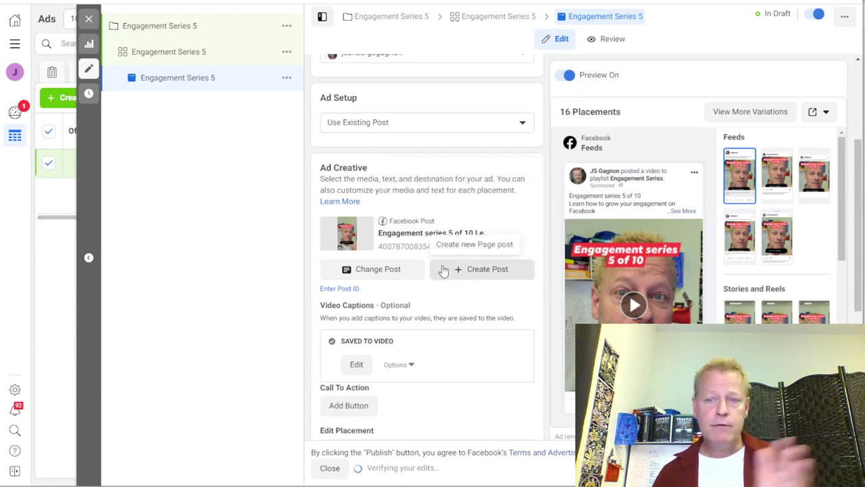
# Publish the Engagement Series 5 campaign, ad set and ad, and close the editor.
pyautogui.scroll(-4, 438, 268)
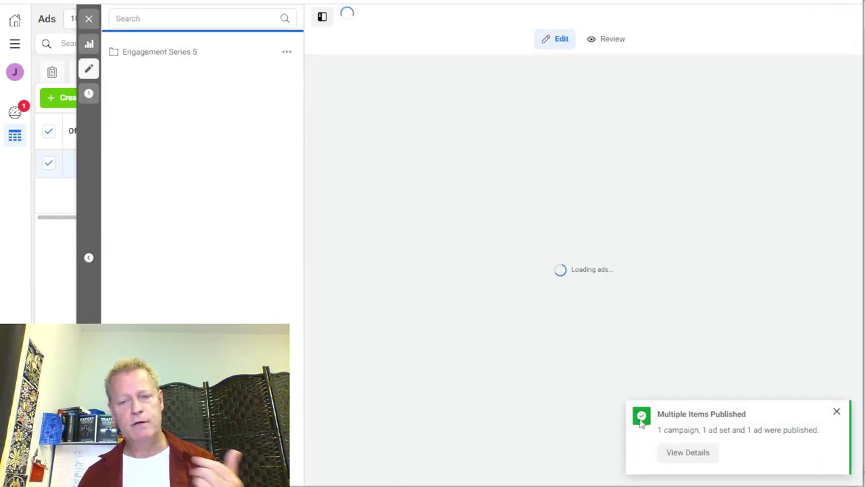
pyautogui.scroll(-4, 545, 380)
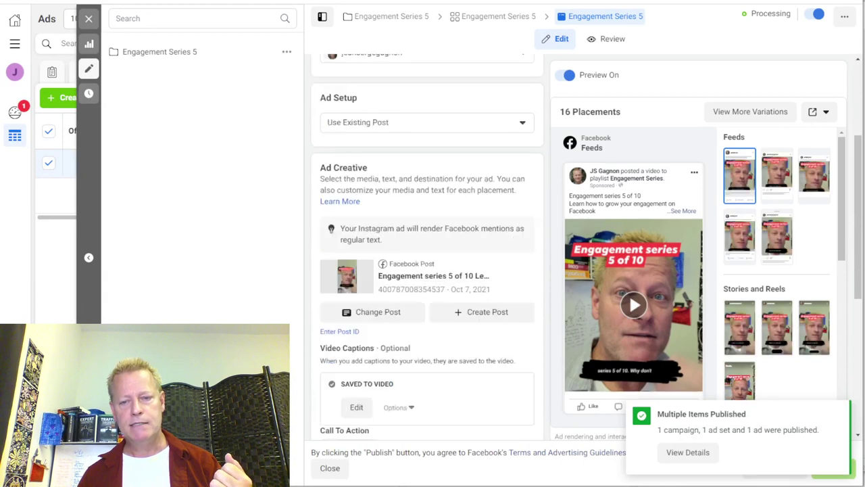
pyautogui.click(329, 468)
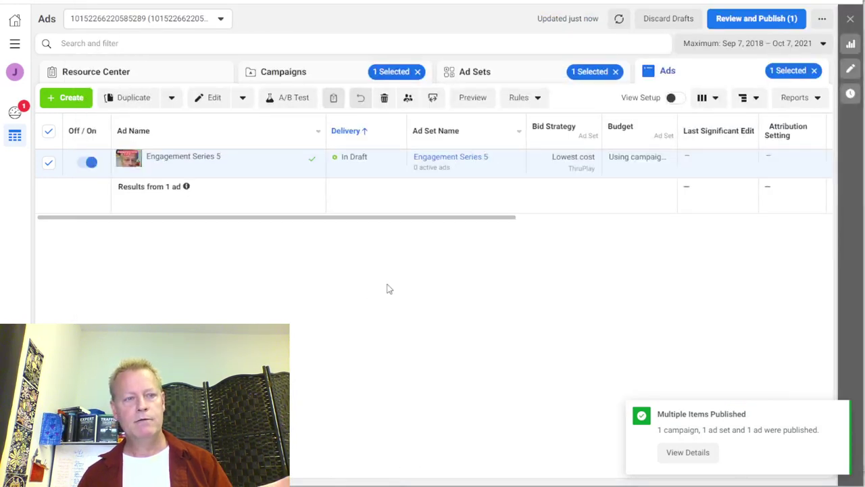
# Clear the campaign, ad set and ad selections so that all ads are listed.
pyautogui.click(418, 71)
pyautogui.click(615, 71)
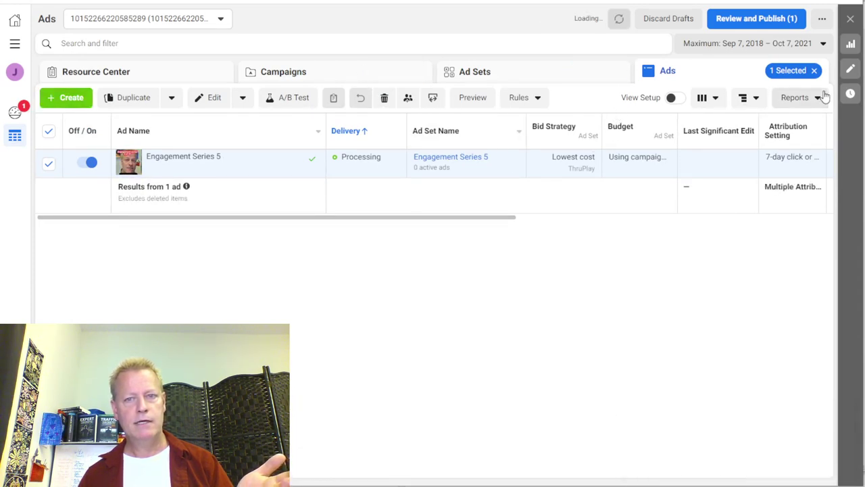
pyautogui.click(815, 71)
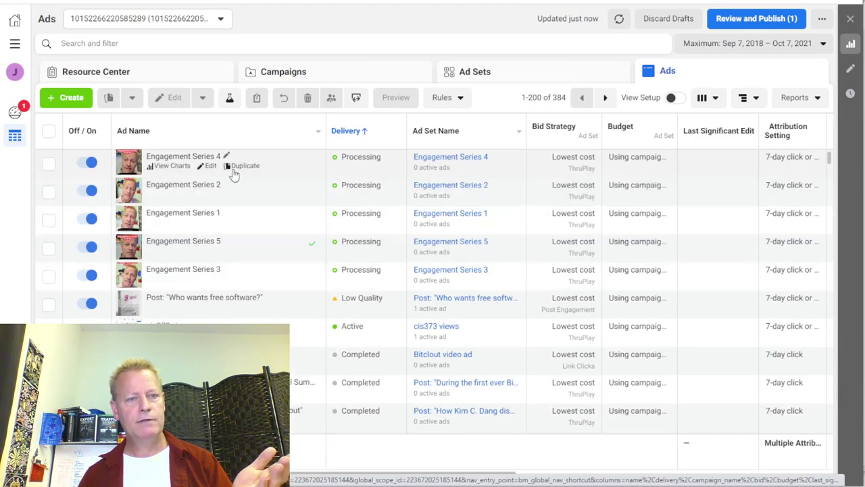
# Start a new auction campaign with the Video views objective and name it Engagement Series 6.
pyautogui.click(59, 102)
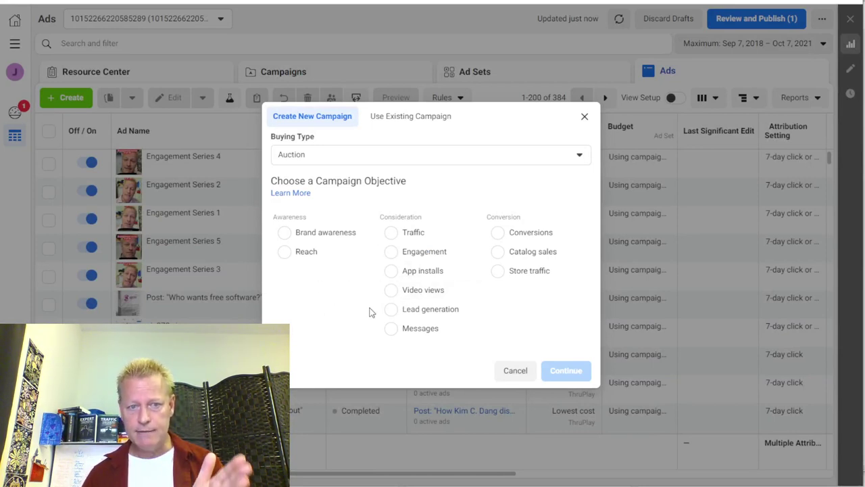
pyautogui.click(398, 295)
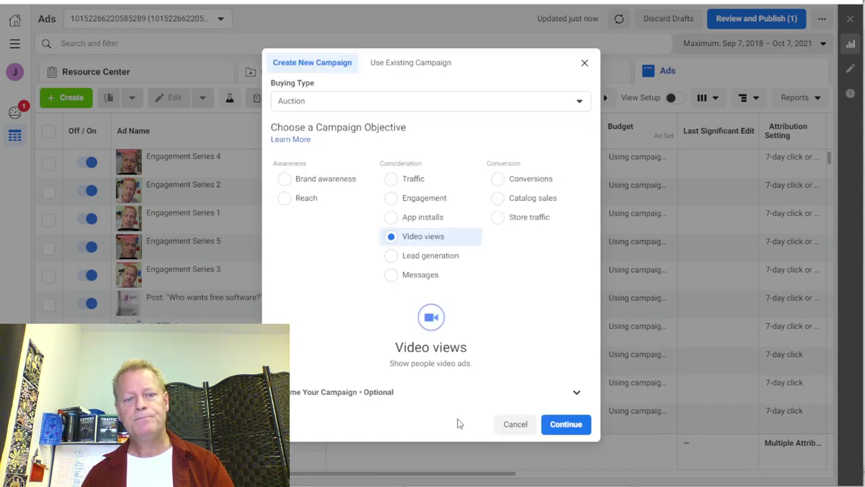
pyautogui.click(415, 392)
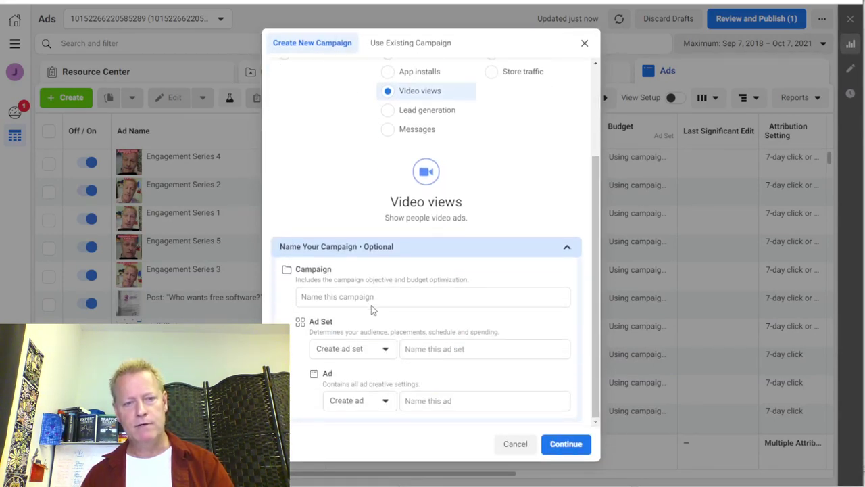
pyautogui.click(395, 293)
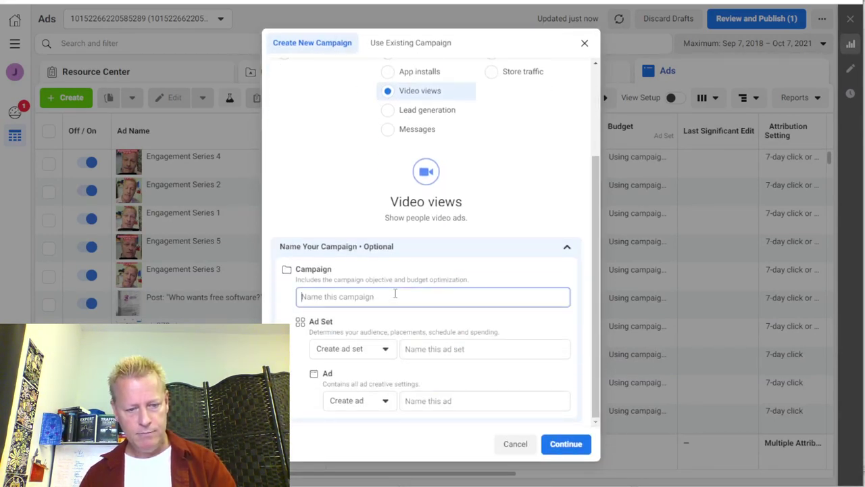
pyautogui.write('Engagement Series 6')
pyautogui.press('BackSpace')
pyautogui.write('6')
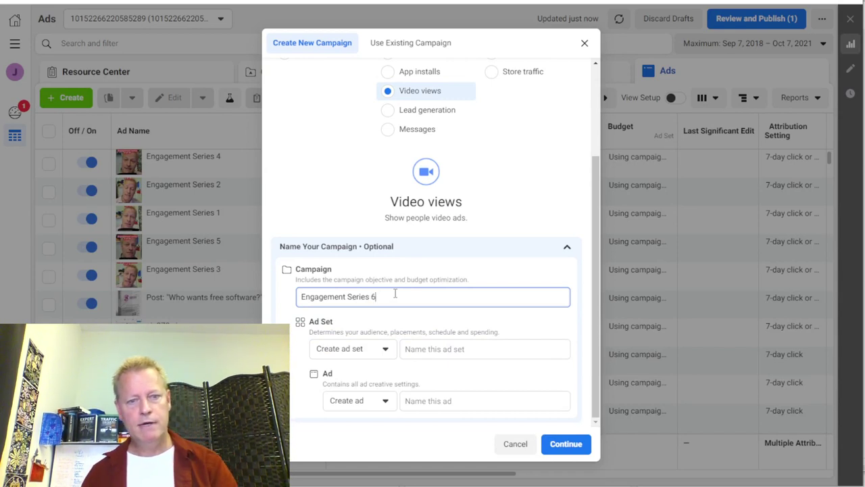
# Name both the ad set and the ad Engagement Series 6 and continue to the campaign's settings.
pyautogui.click(478, 349)
pyautogui.write('Engagement Series 5')
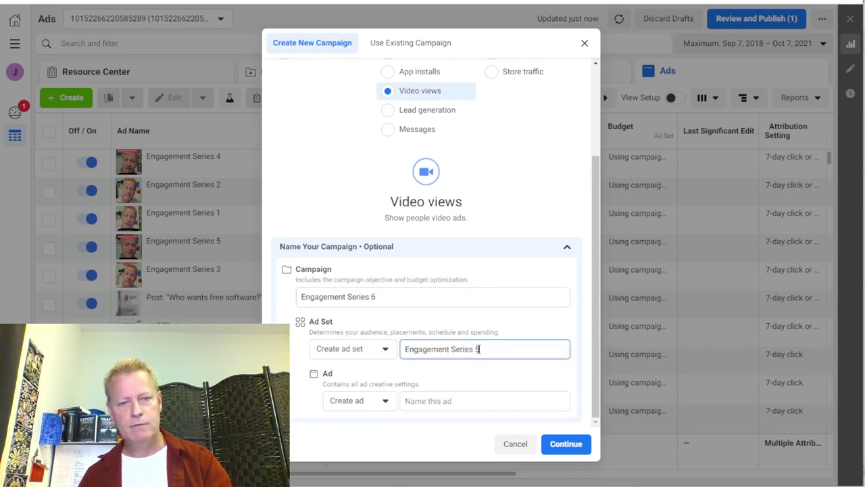
pyautogui.click(485, 403)
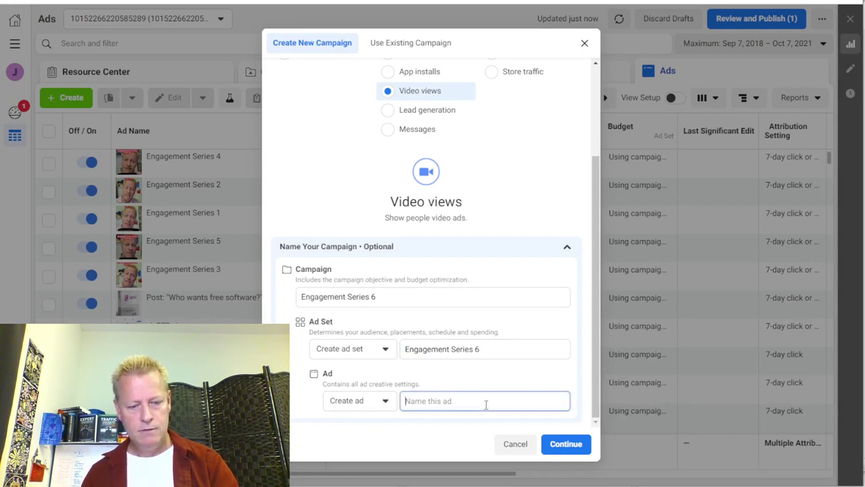
pyautogui.write('Engagement Series 5')
pyautogui.moveTo(485, 404); pyautogui.dragTo(365, 401)
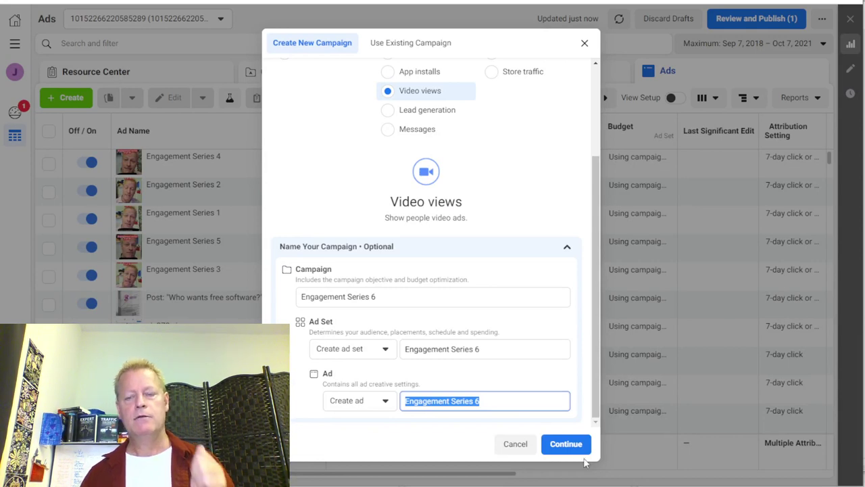
pyautogui.click(566, 446)
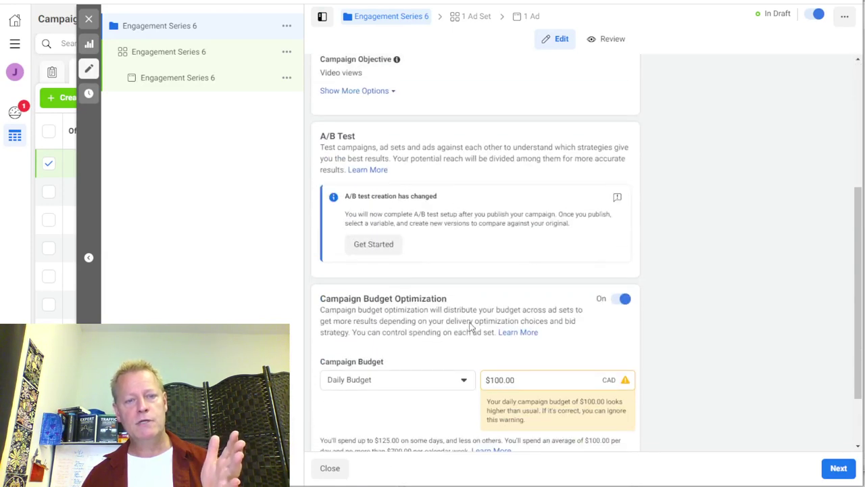
# Set the Engagement Series 6 campaign's daily budget to 1.3 CAD and continue to the ad set's audience settings.
pyautogui.write('1.3')
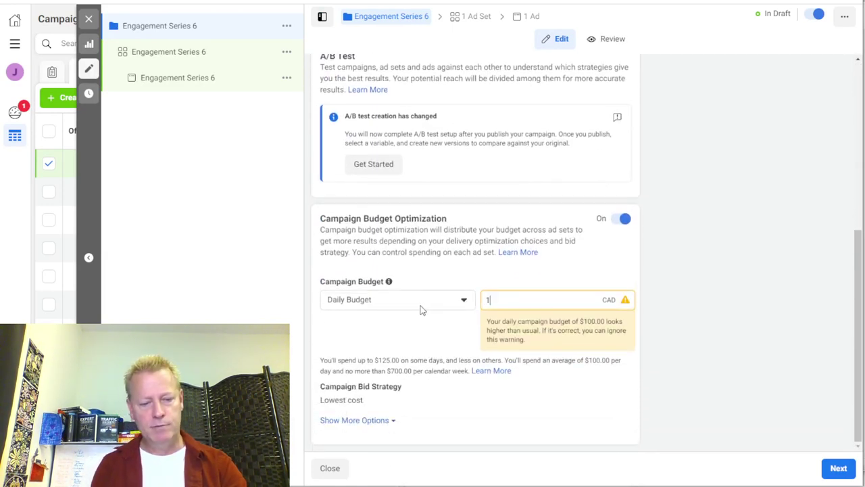
pyautogui.click(405, 336)
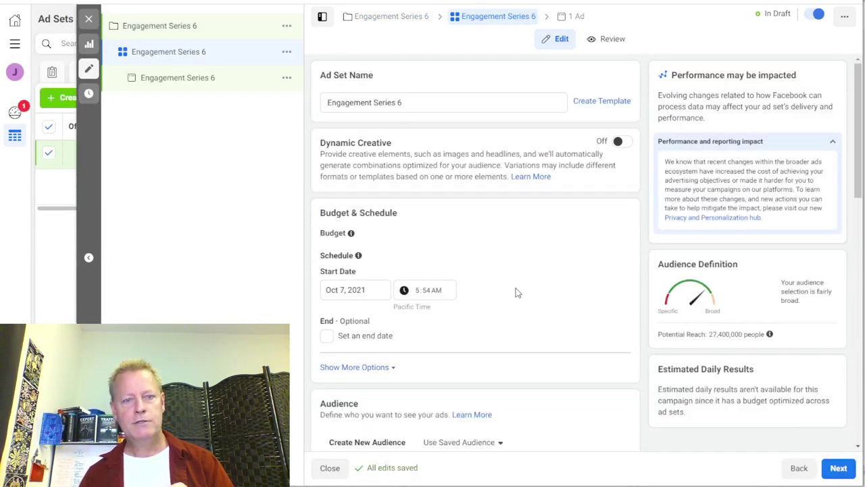
pyautogui.scroll(-3, 521, 290)
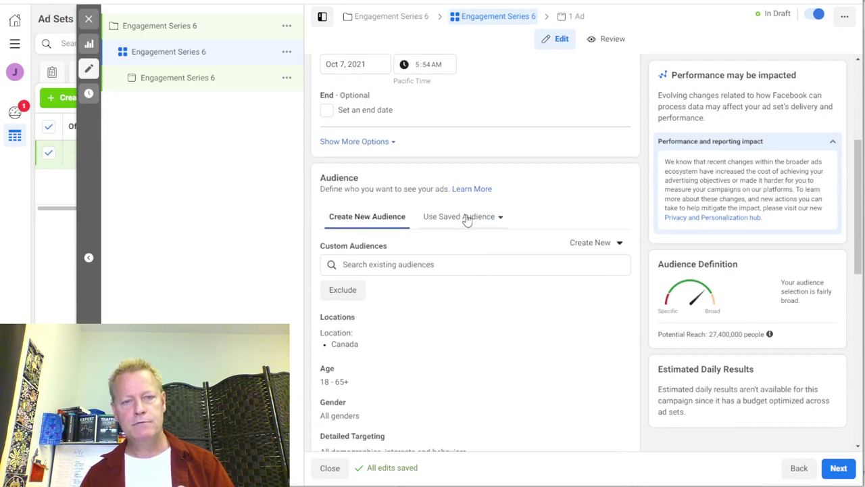
# Apply a saved audience to the Engagement Series 6 ad set and continue to the ad's settings.
pyautogui.click(467, 218)
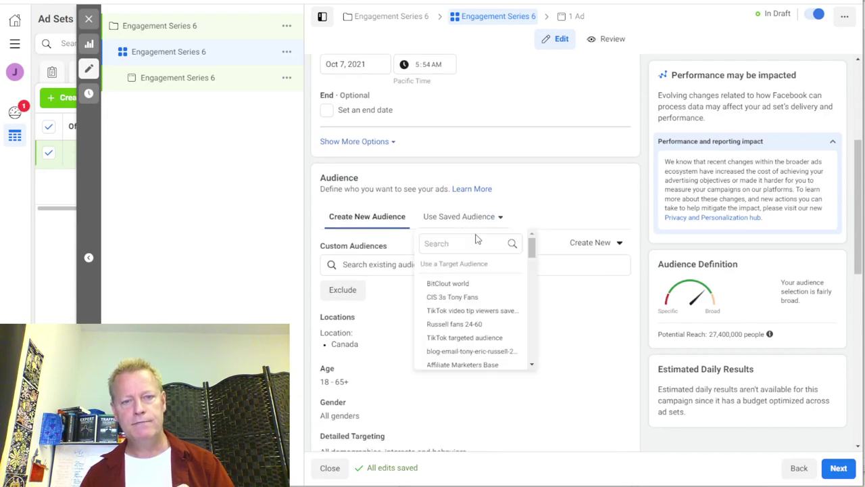
pyautogui.click(531, 370)
pyautogui.scroll(-6, 525, 357)
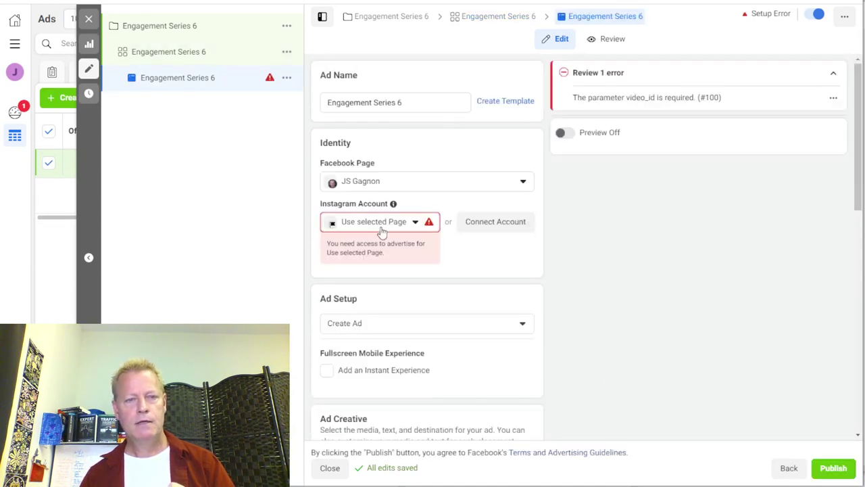
# Assign the available Instagram account to the Engagement Series 6 ad and set its ad setup to Use Existing Post.
pyautogui.click(381, 227)
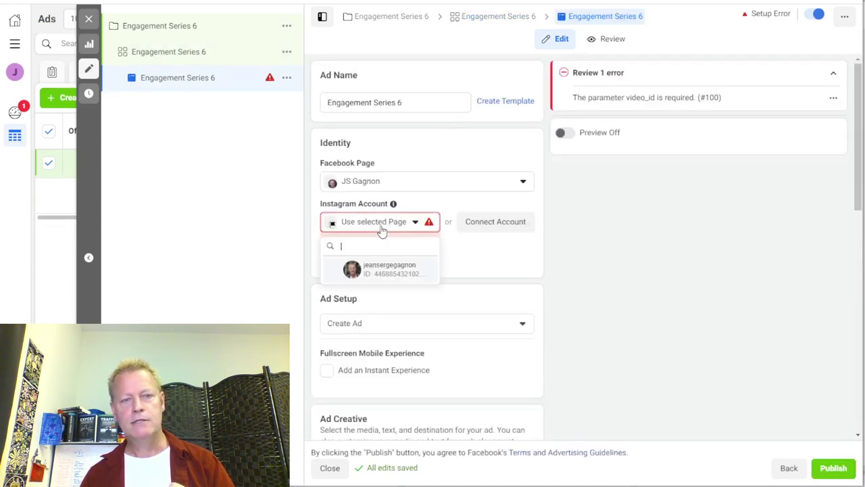
pyautogui.click(372, 277)
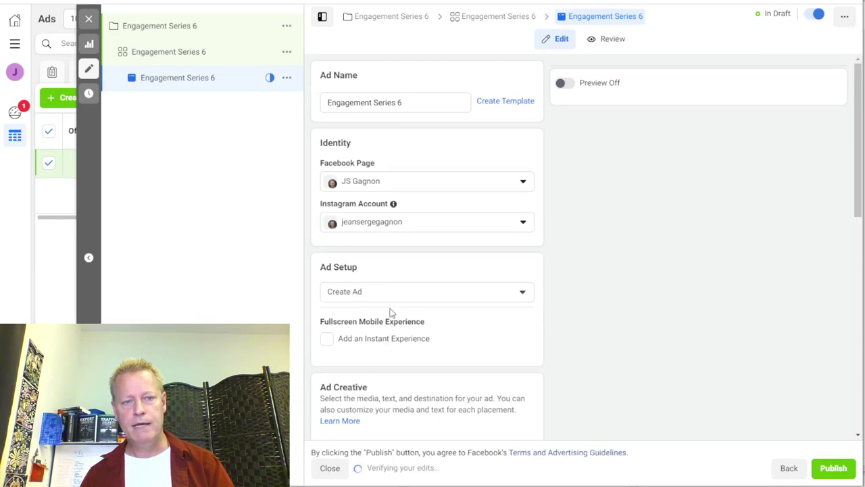
pyautogui.click(384, 300)
pyautogui.click(367, 336)
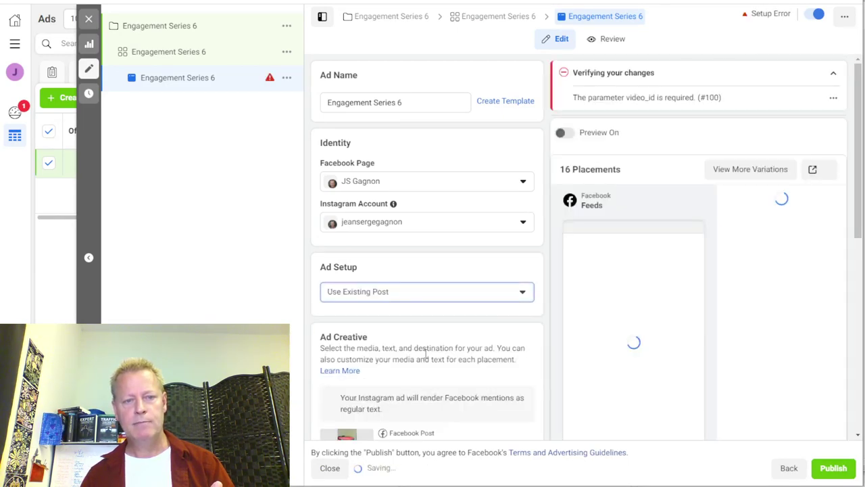
# Choose the Facebook video post "Engagement series 6 of 10" as the ad's creative.
pyautogui.scroll(-3, 422, 359)
pyautogui.click(367, 257)
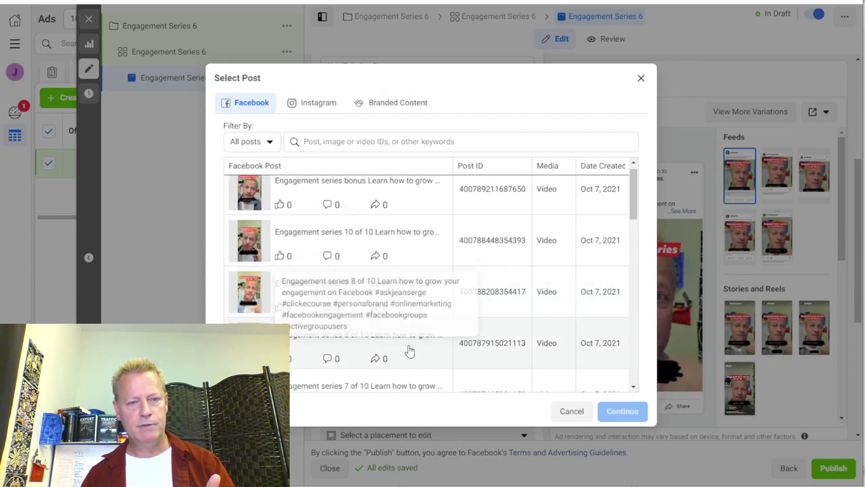
pyautogui.scroll(-3, 435, 276)
pyautogui.click(406, 279)
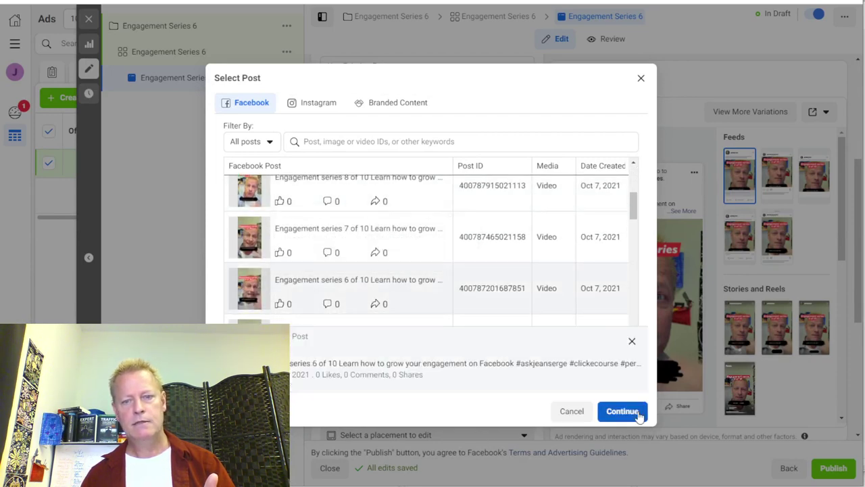
pyautogui.press('Return')
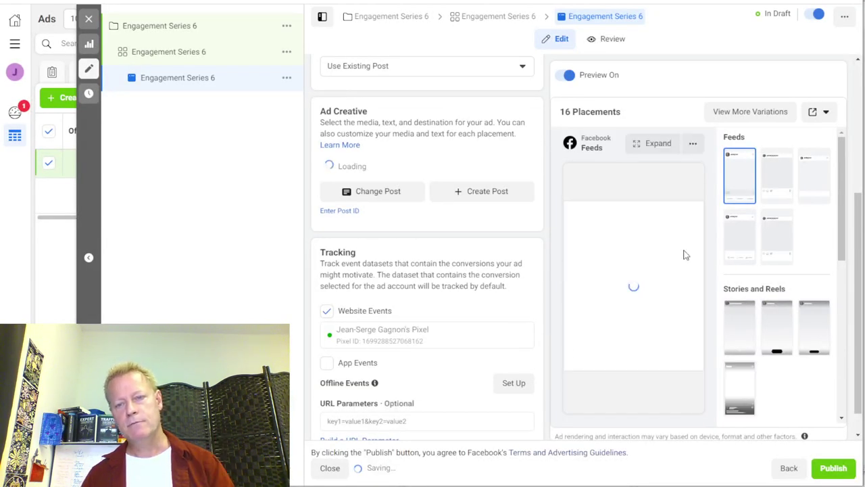
# Preview the ad in the Stories, Facebook Search Results and Facebook In-Stream Videos placements.
pyautogui.click(778, 324)
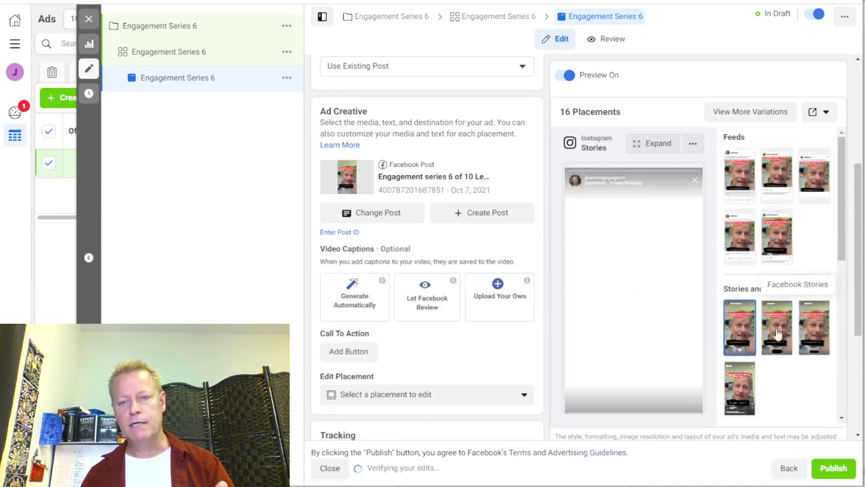
pyautogui.click(778, 331)
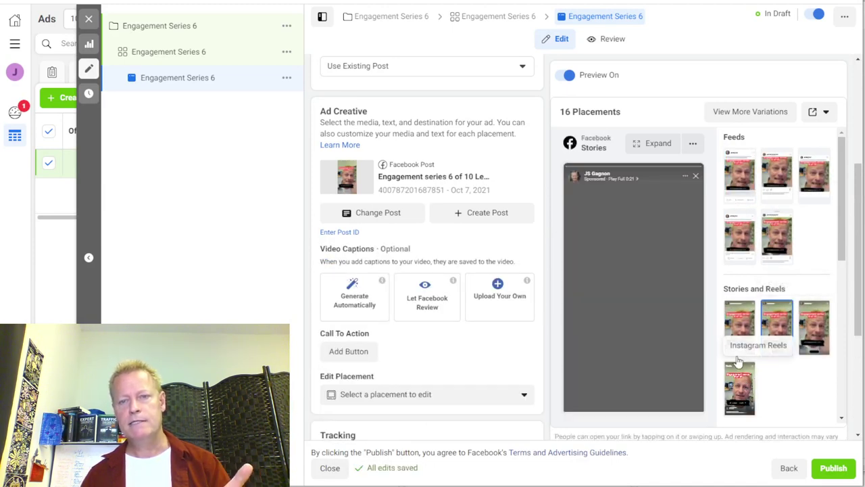
pyautogui.scroll(-5, 756, 292)
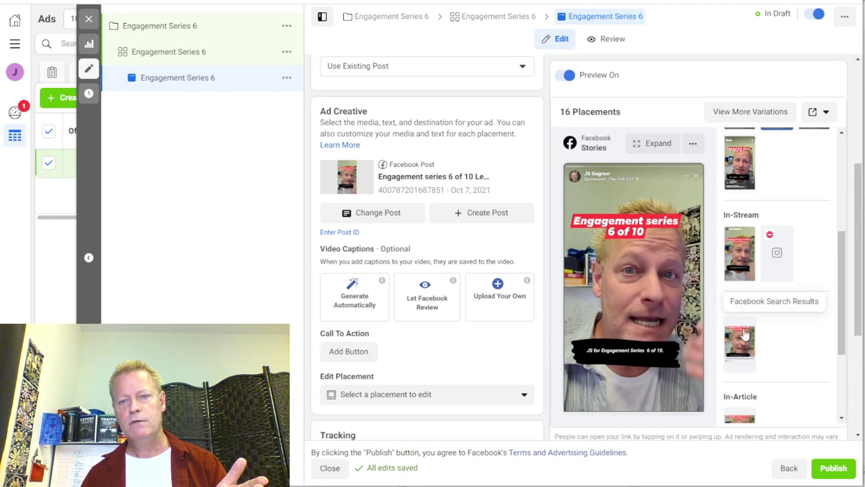
pyautogui.click(740, 342)
pyautogui.click(746, 265)
pyautogui.scroll(5, 754, 297)
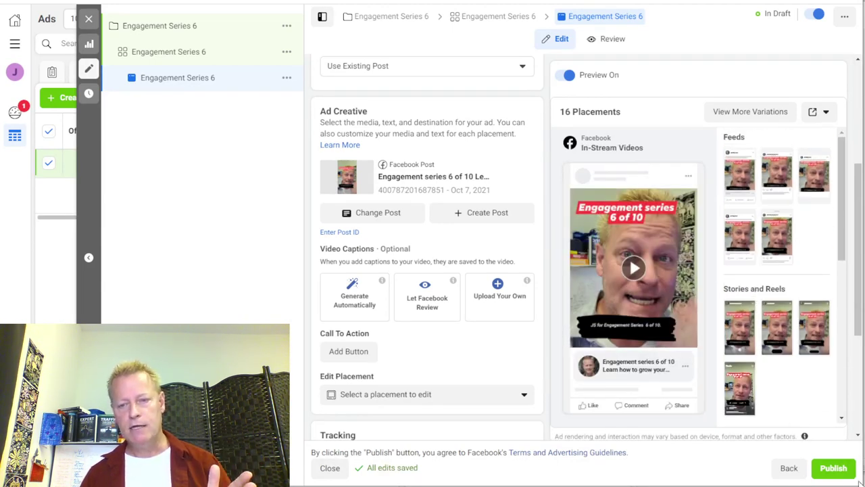
# Publish the Engagement Series 6 campaign with its ad set and ad, and close the editor.
pyautogui.click(835, 469)
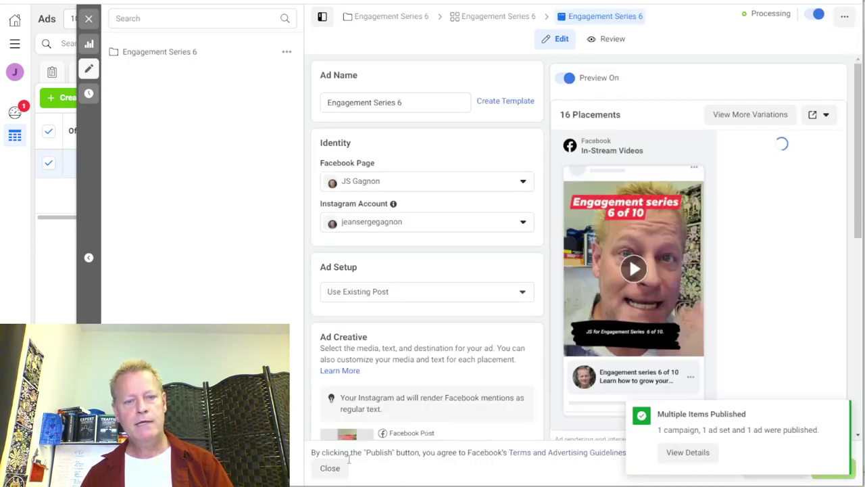
pyautogui.click(330, 468)
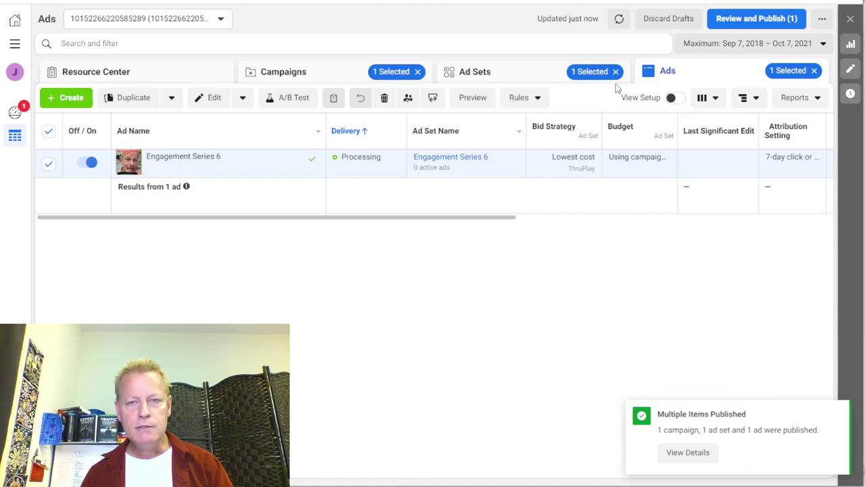
# Clear the ad, ad set and campaign selections to list all ads, and switch to notes.txt in Notepad.
pyautogui.click(816, 71)
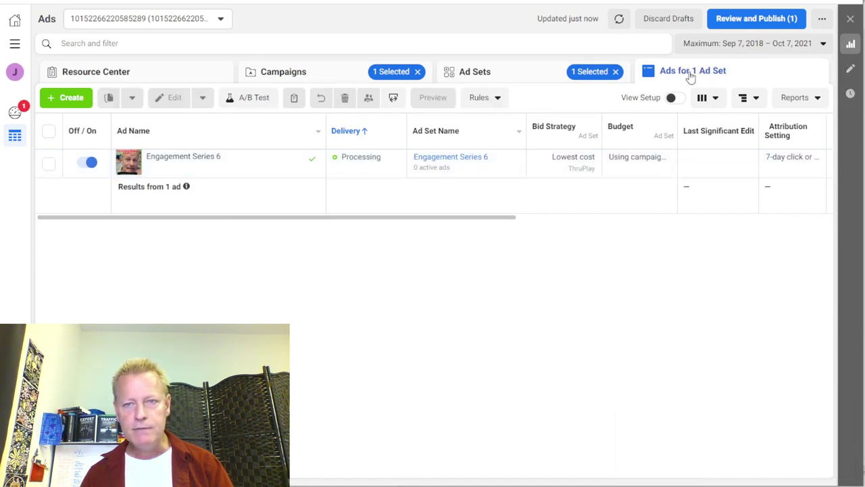
pyautogui.click(616, 72)
pyautogui.click(417, 71)
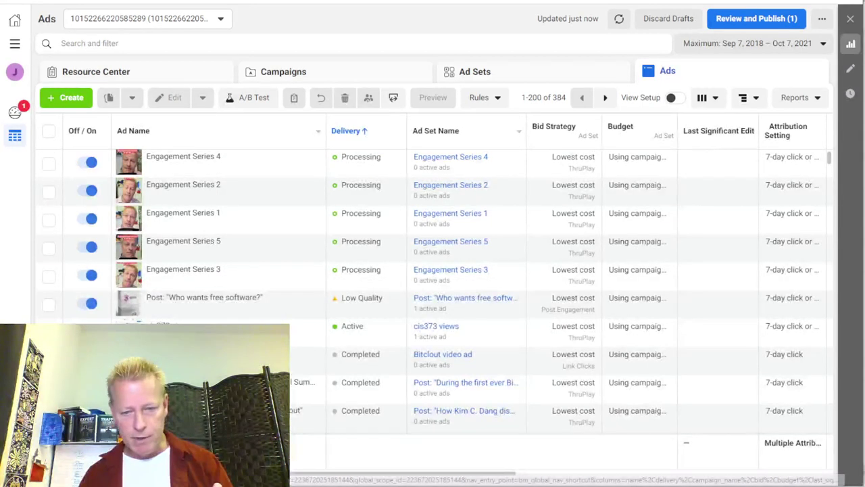
pyautogui.hotkey('alt', 'Tab')
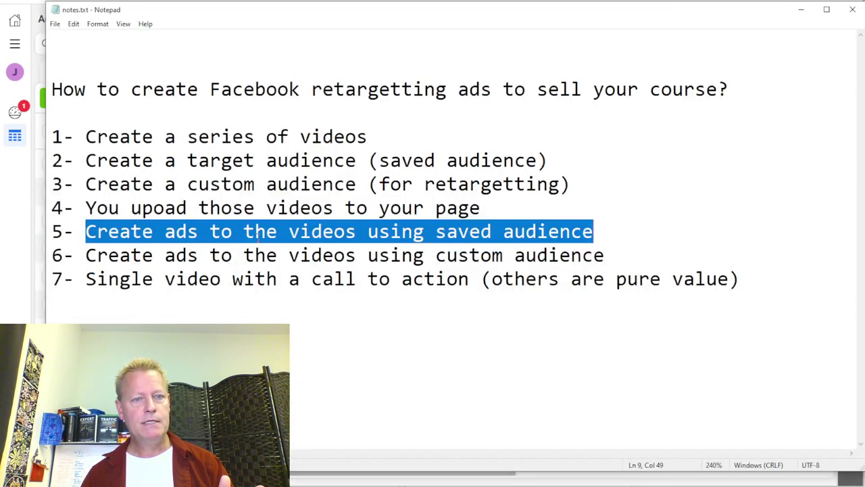
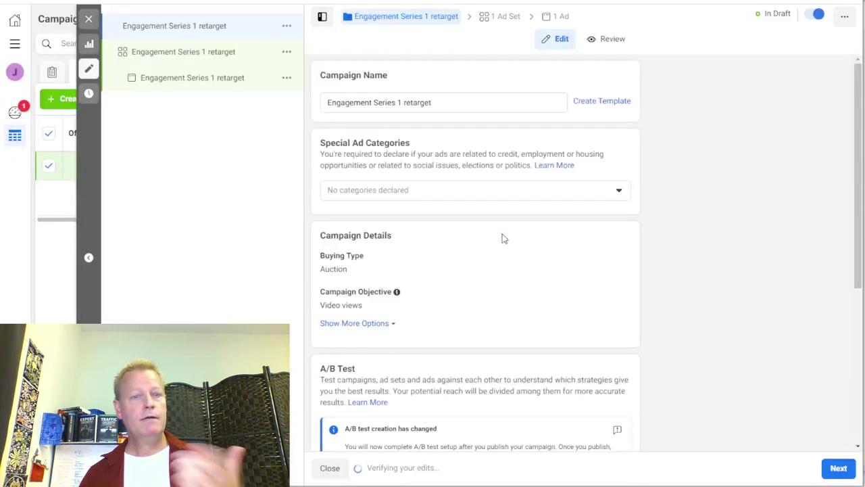
# Set the Engagement Series 1 retarget campaign's daily budget to 1.3 CAD and continue to its ad set.
pyautogui.scroll(-5, 488, 255)
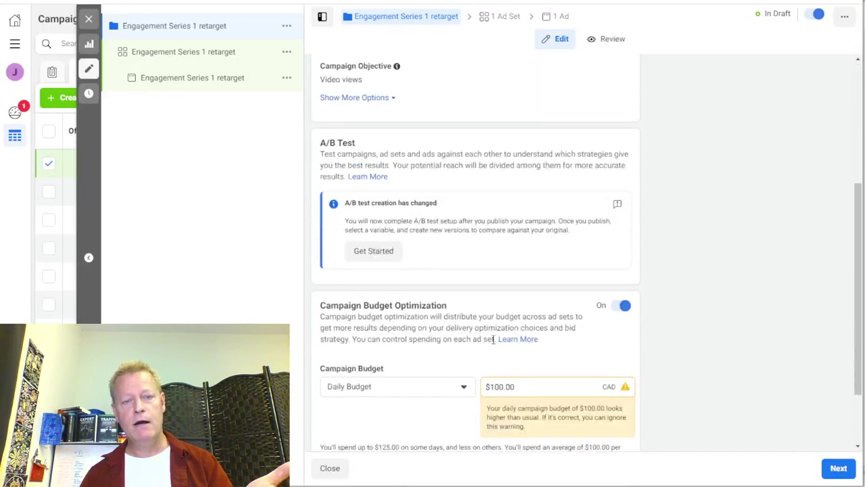
pyautogui.moveTo(525, 305); pyautogui.dragTo(460, 309)
pyautogui.write('1.3')
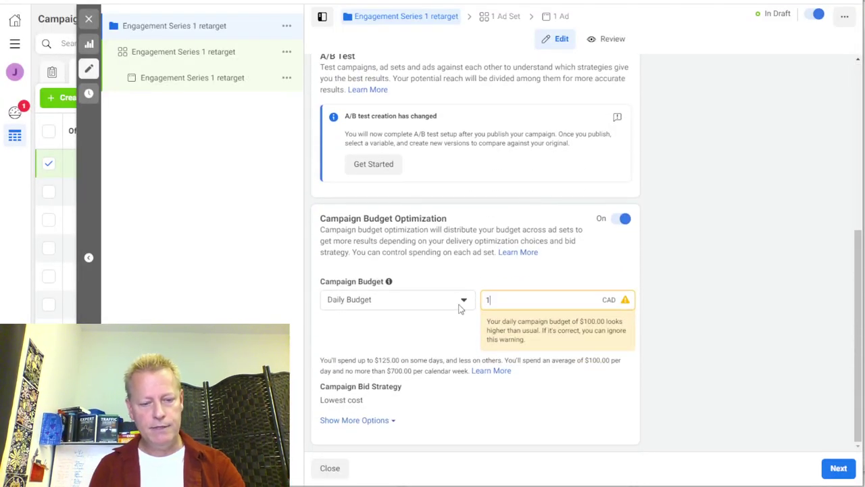
pyautogui.click(717, 315)
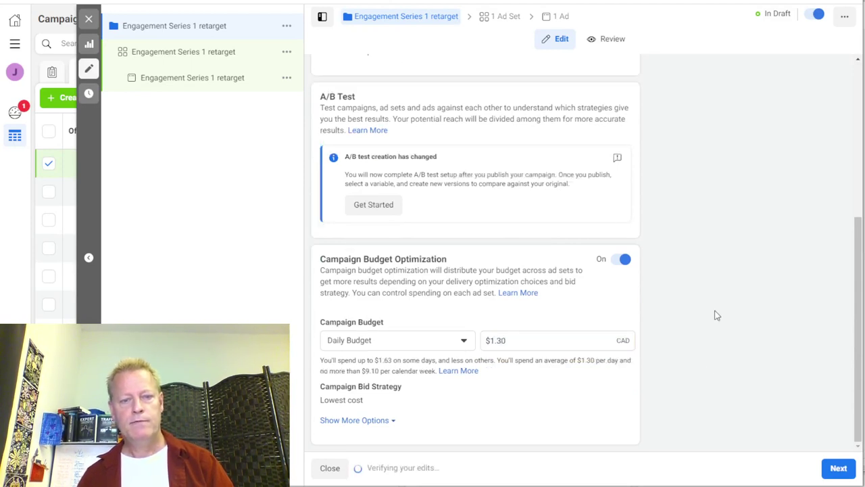
pyautogui.click(833, 475)
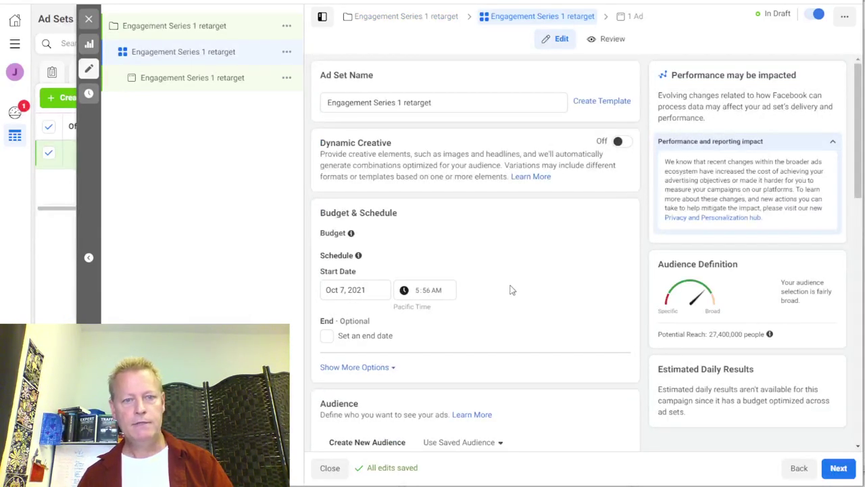
pyautogui.scroll(-5, 512, 290)
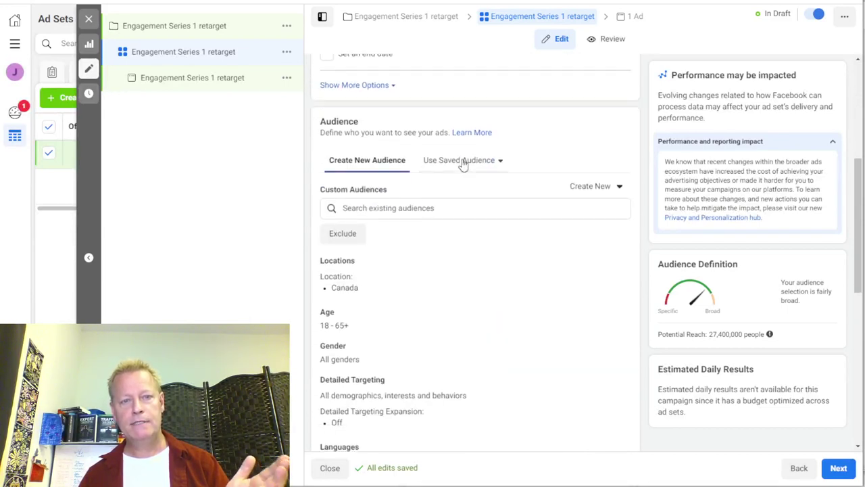
pyautogui.click(460, 160)
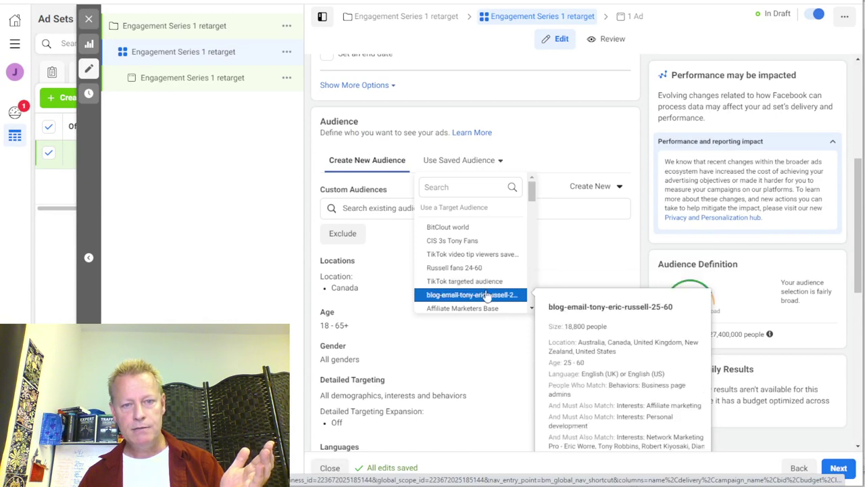
pyautogui.click(464, 188)
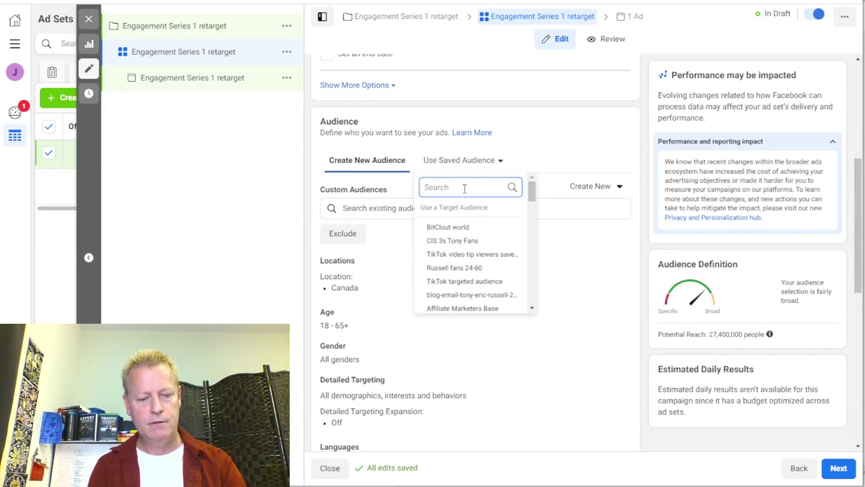
pyautogui.write('active')
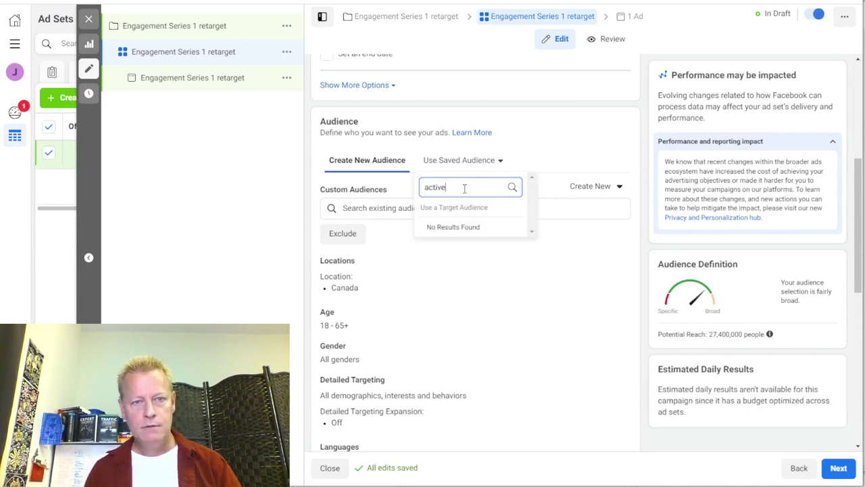
pyautogui.press('BackSpace')
pyautogui.press('BackSpace')
pyautogui.press('BackSpace')
pyautogui.press('BackSpace')
pyautogui.press('BackSpace')
pyautogui.press('BackSpace')
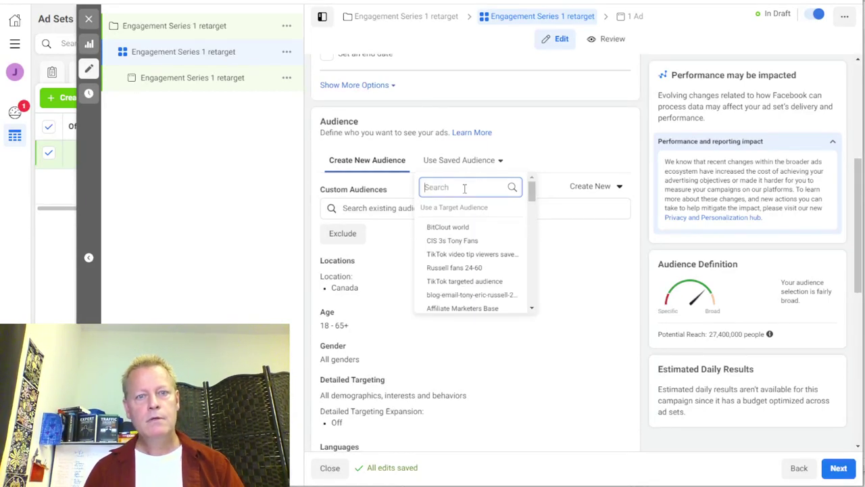
pyautogui.click(367, 191)
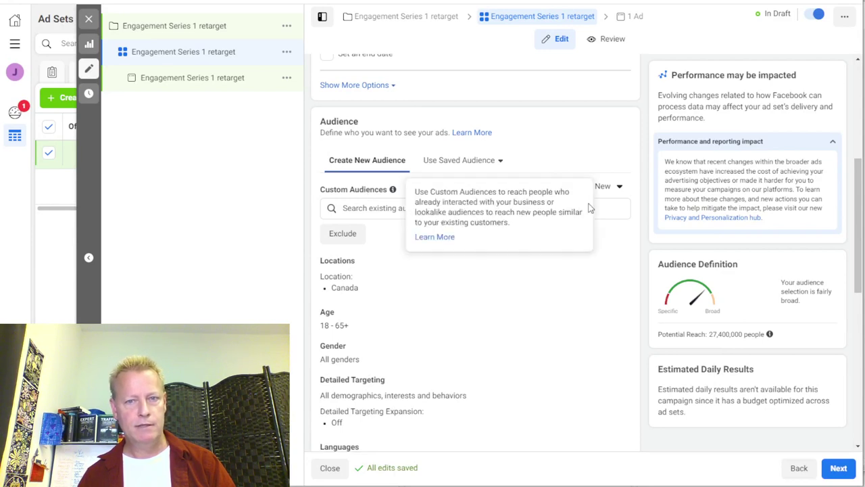
# Add the custom audience Active Group Users Videos views to the Engagement Series 1 retarget ad set.
pyautogui.click(477, 213)
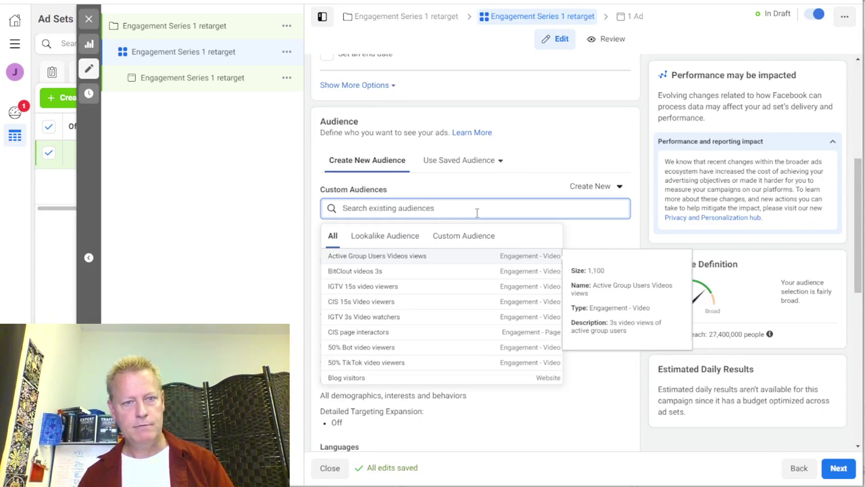
pyautogui.click(412, 262)
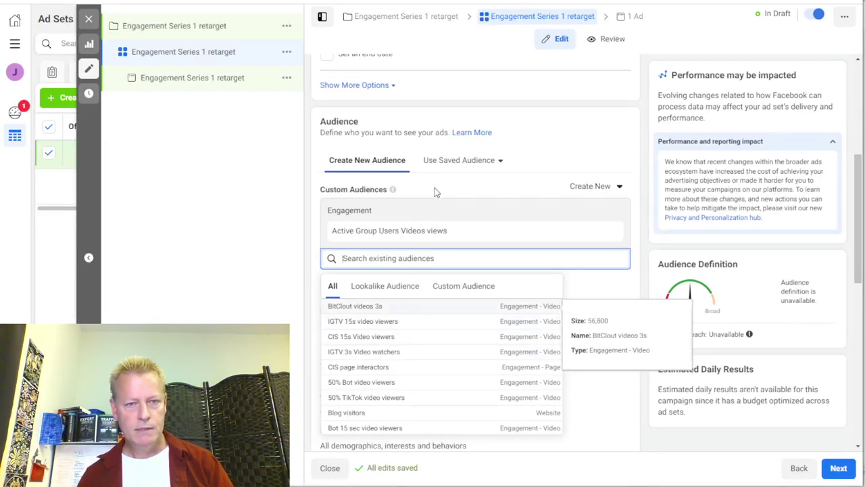
pyautogui.click(604, 156)
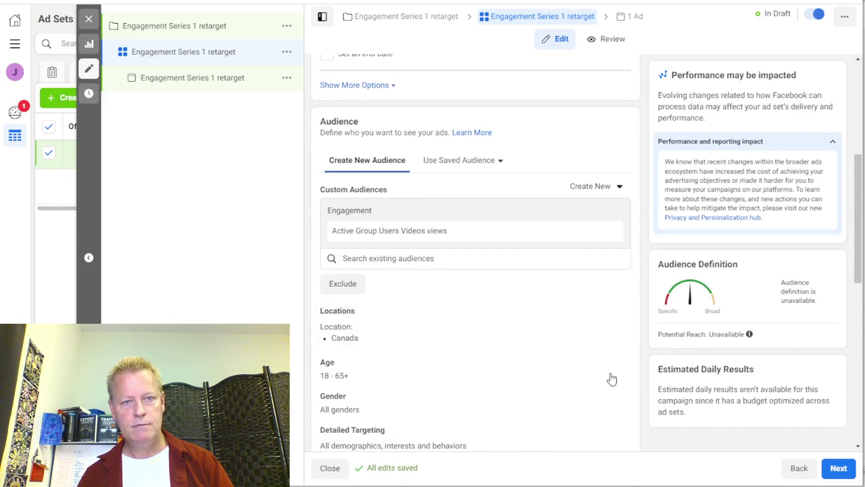
# Review the Engagement Series 1 retarget ad set's audience settings and open its locations for editing.
pyautogui.scroll(-5, 566, 386)
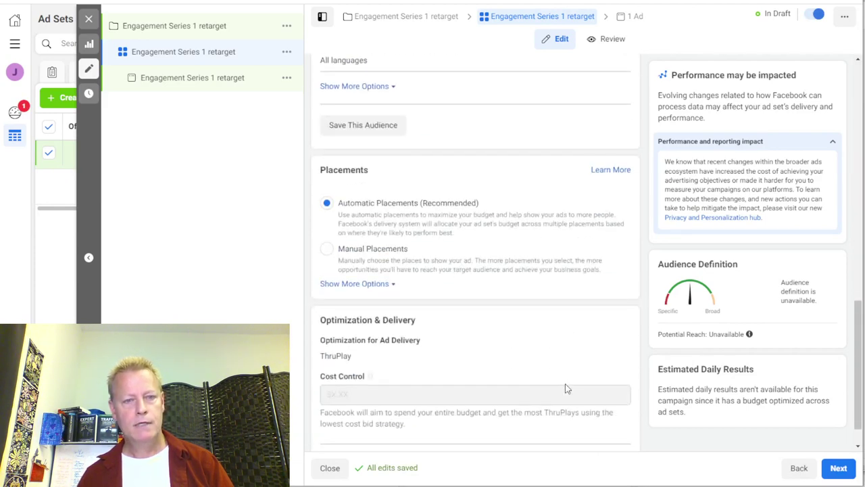
pyautogui.scroll(4, 531, 361)
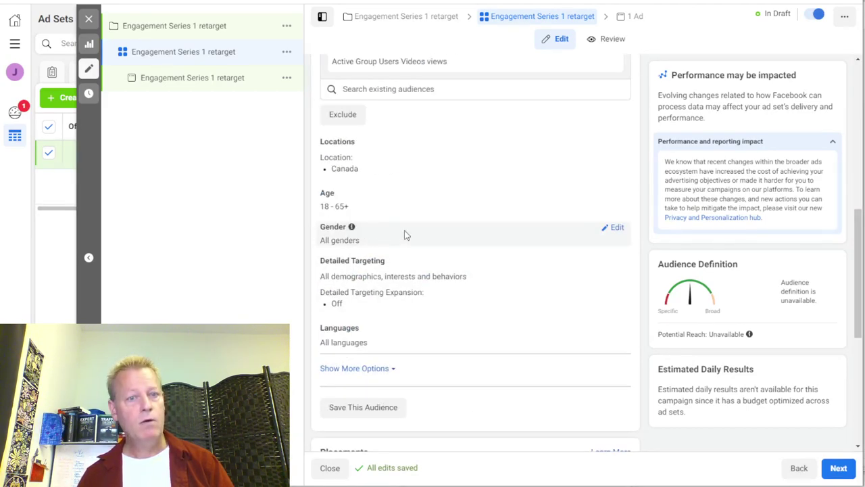
pyautogui.scroll(2, 421, 220)
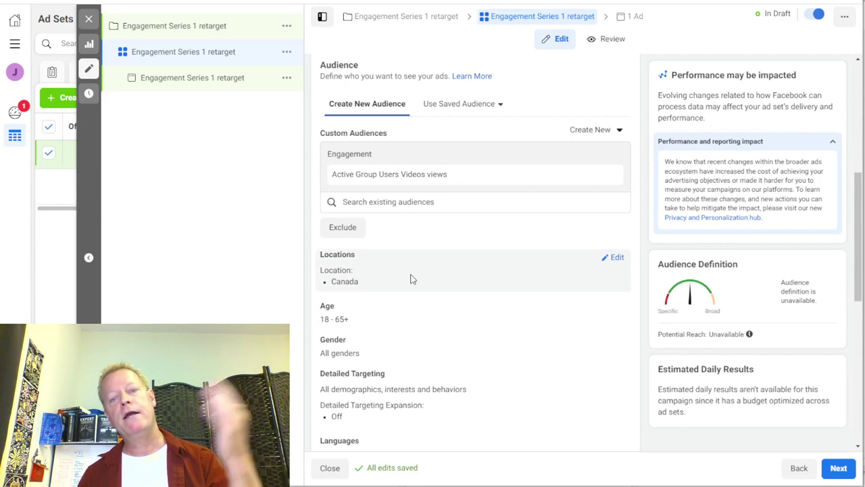
pyautogui.click(616, 257)
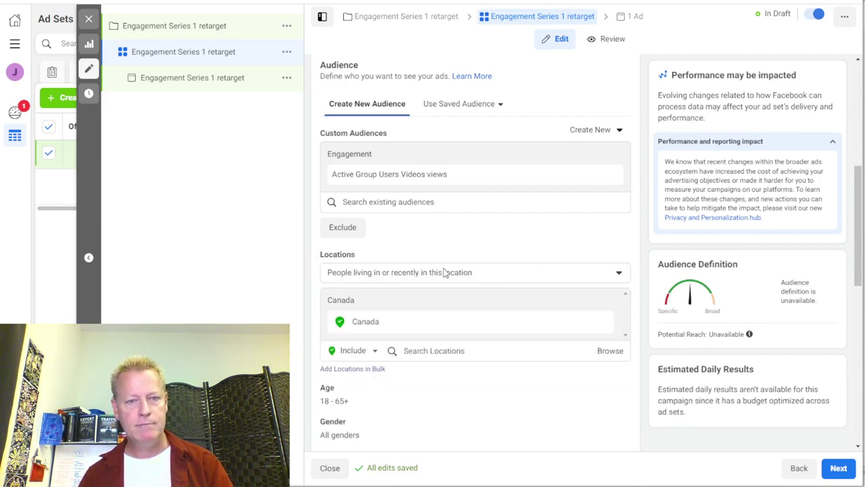
# Try to target the whole world by searching locations for "worldwide" and "world wide" and adding the WorldWide place.
pyautogui.click(459, 351)
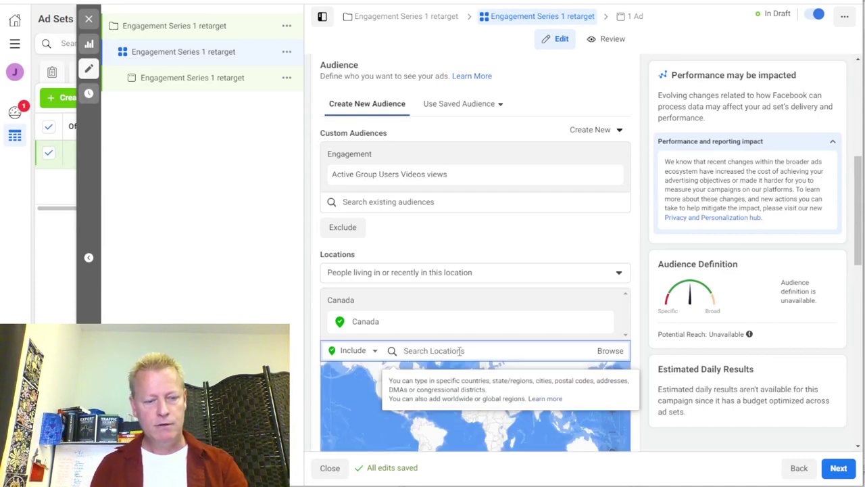
pyautogui.write('worldwide')
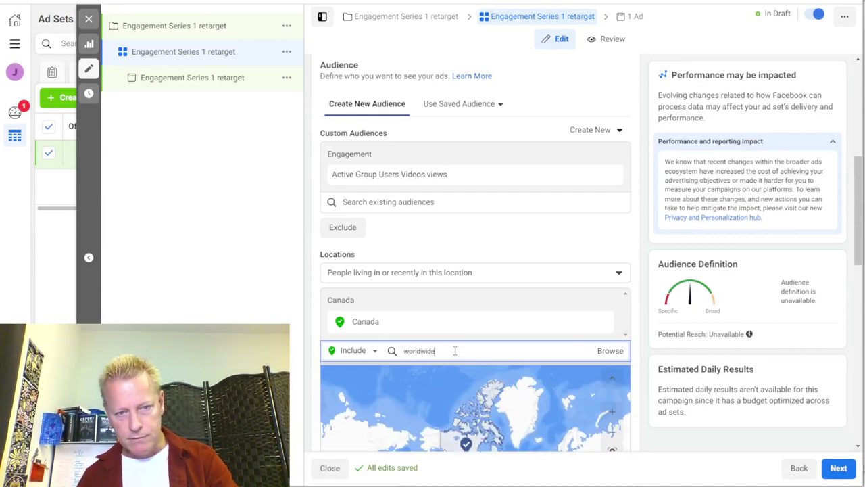
pyautogui.doubleClick(422, 352)
pyautogui.click(422, 352)
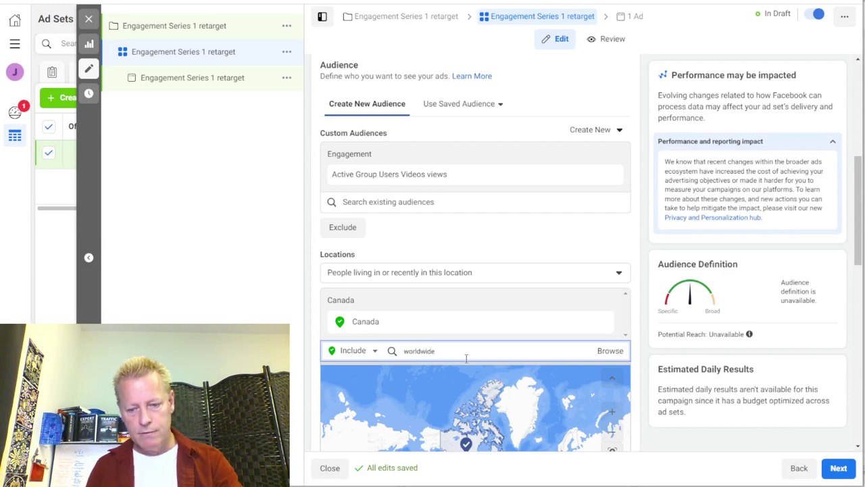
pyautogui.scroll(-3, 466, 357)
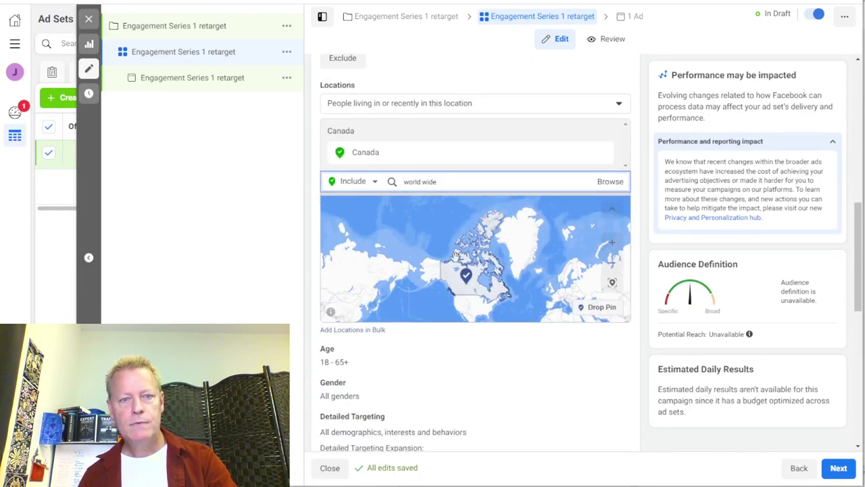
pyautogui.tripleClick(464, 187)
pyautogui.write('world')
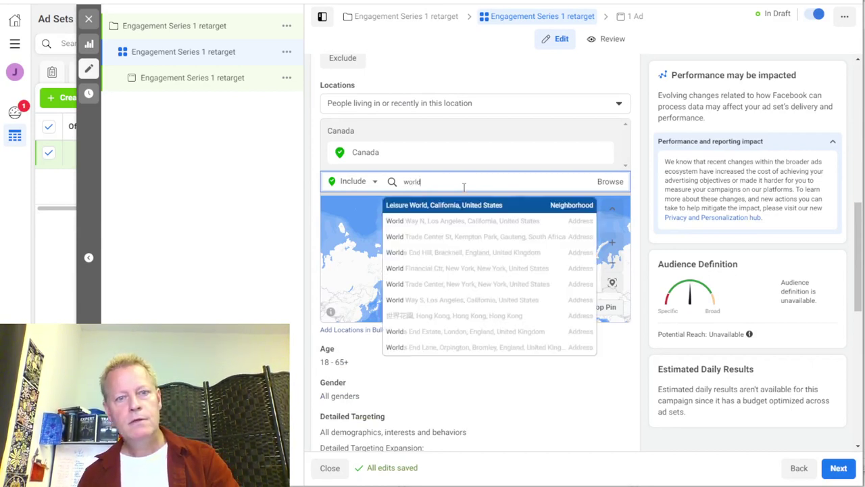
pyautogui.write(' wide')
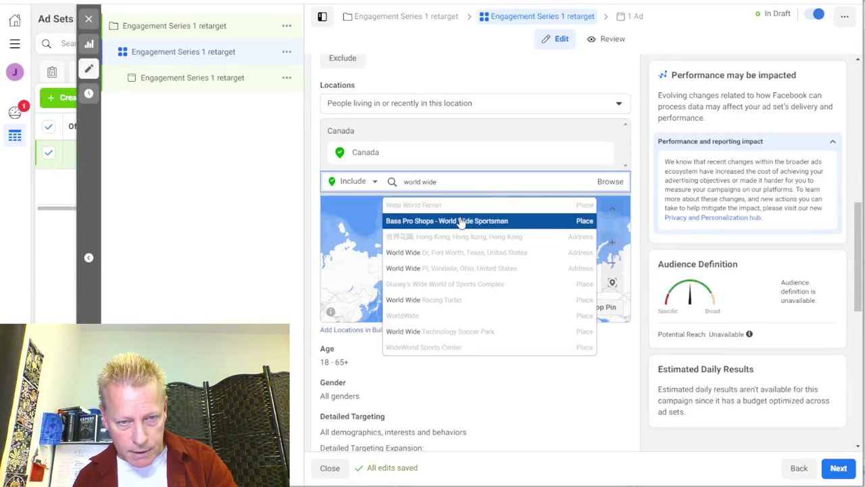
pyautogui.click(468, 322)
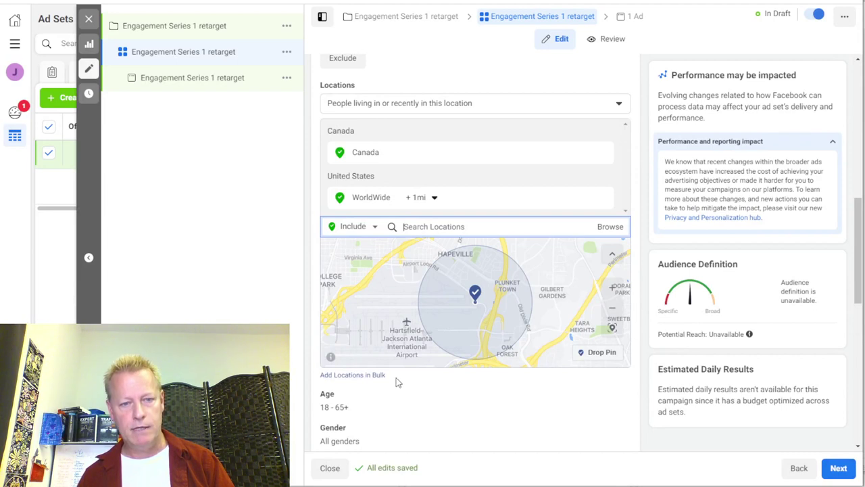
# Remove the WorldWide place and Canada from the ad set's targeted locations.
pyautogui.scroll(-1, 483, 347)
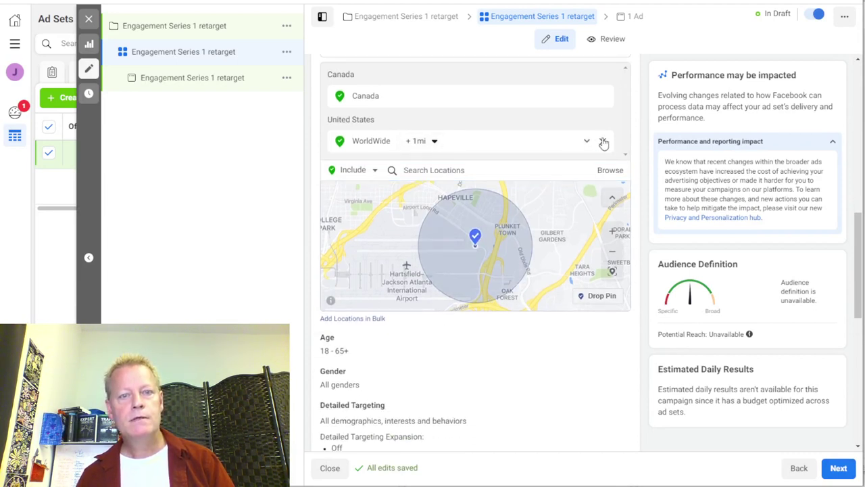
pyautogui.click(603, 143)
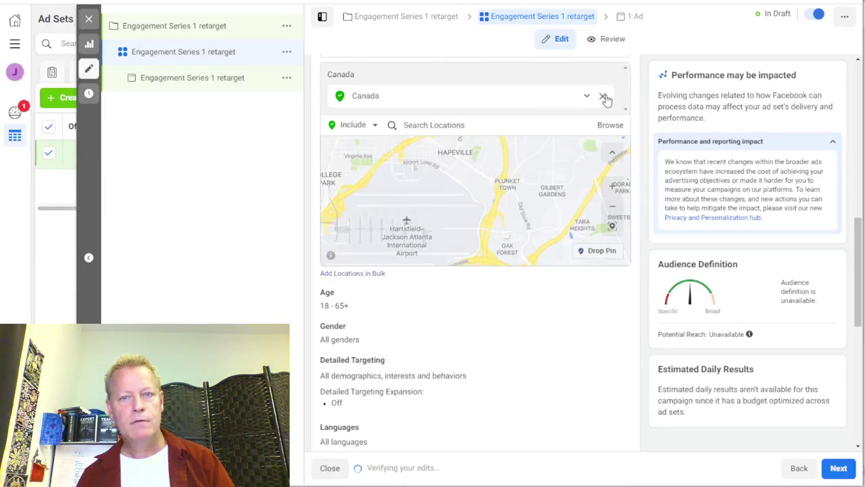
pyautogui.click(602, 95)
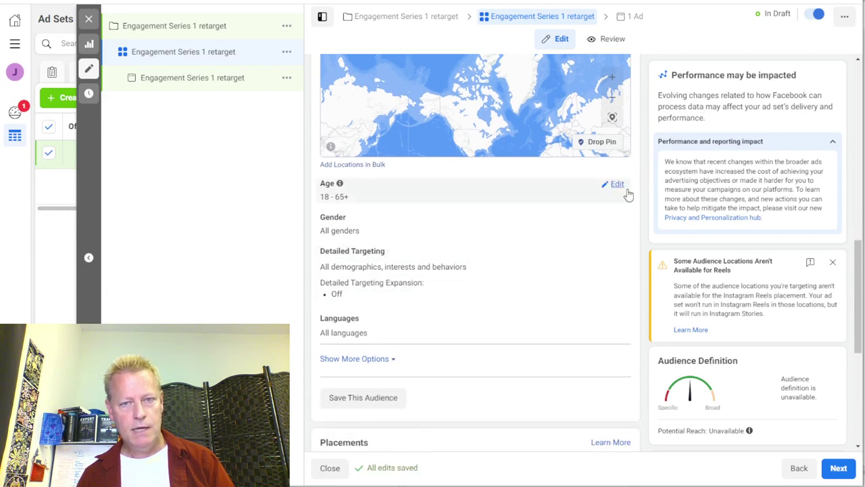
# Examine the minimum age choices and check the ad set's custom audience, locations and remaining targeting settings.
pyautogui.click(618, 184)
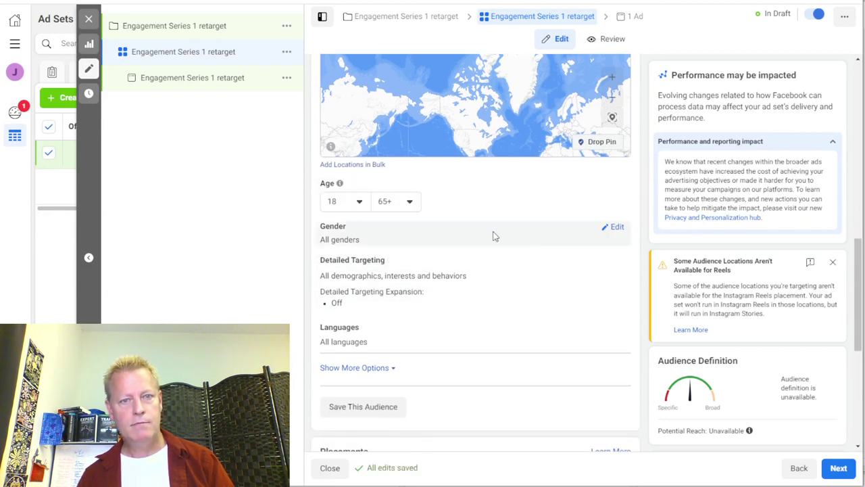
pyautogui.click(359, 202)
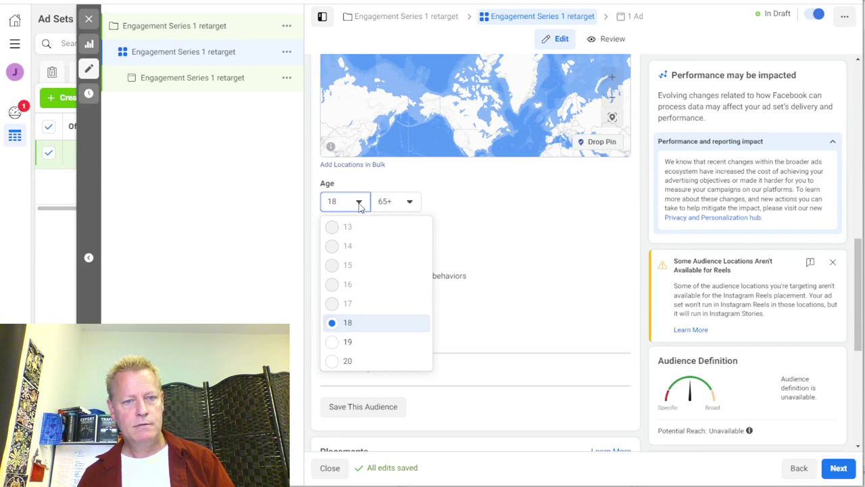
pyautogui.click(359, 206)
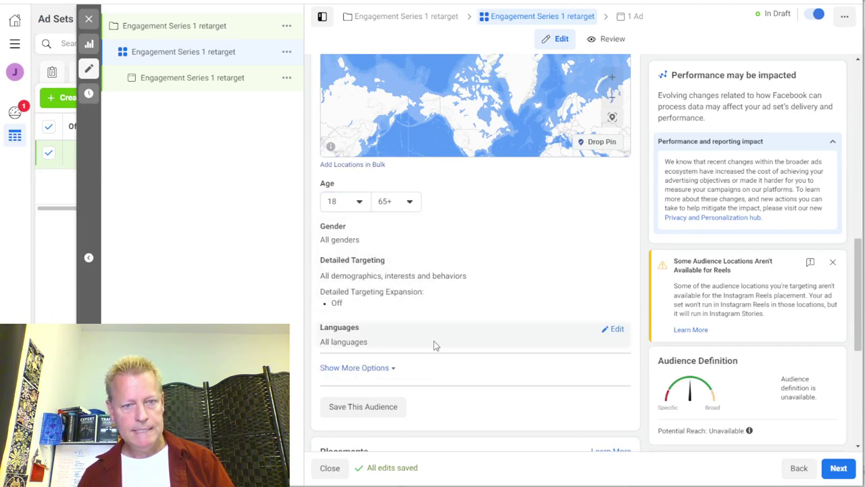
pyautogui.scroll(-3, 434, 344)
pyautogui.scroll(3, 434, 344)
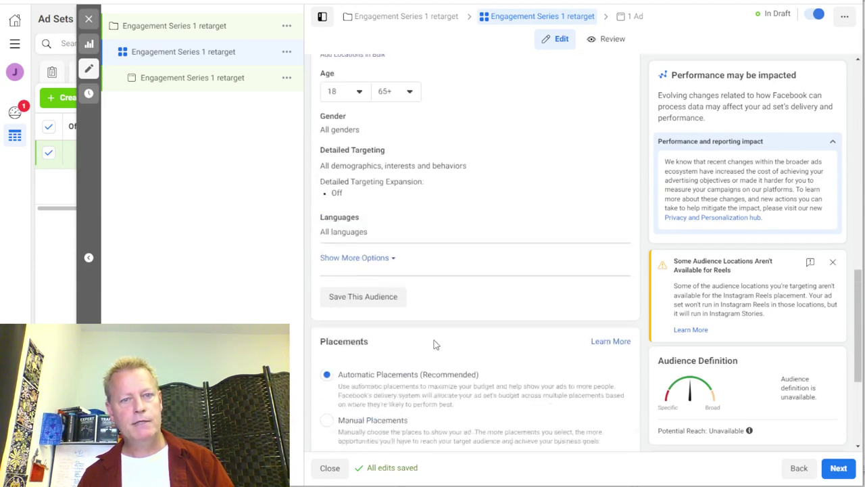
pyautogui.scroll(6, 435, 344)
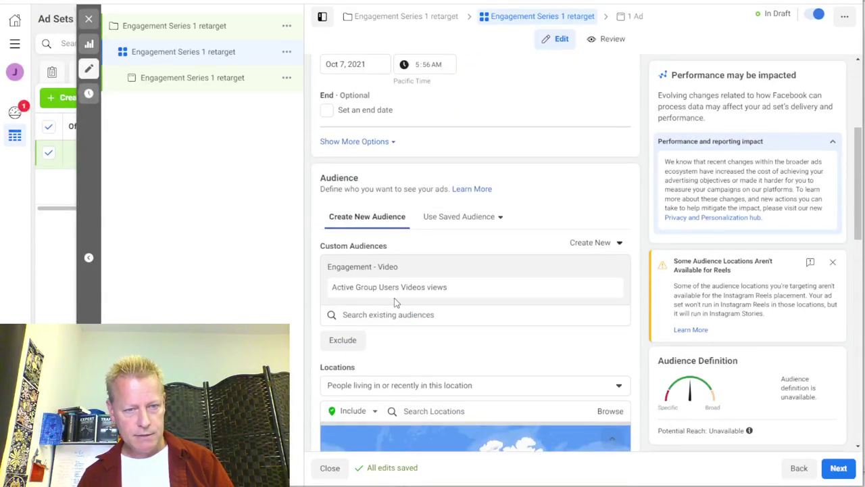
pyautogui.scroll(-6, 429, 371)
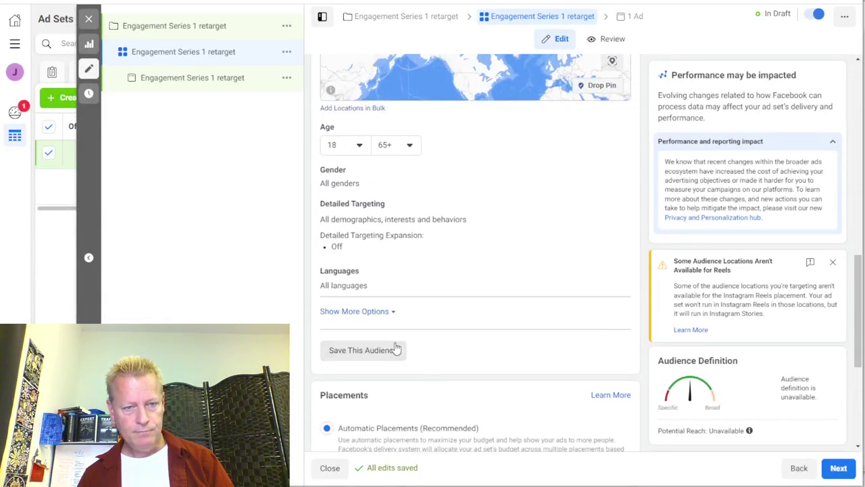
# Save the ad set's audience under the name "World Active Group Users video viewers".
pyautogui.click(366, 352)
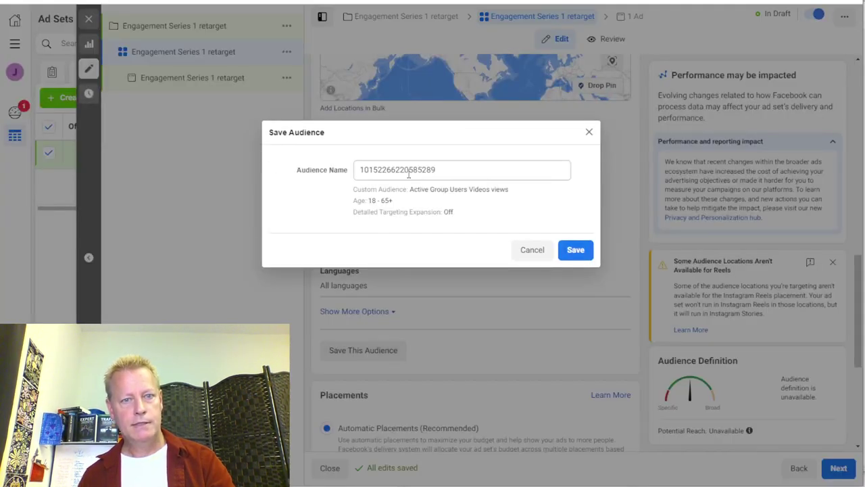
pyautogui.doubleClick(424, 173)
pyautogui.write('Wo')
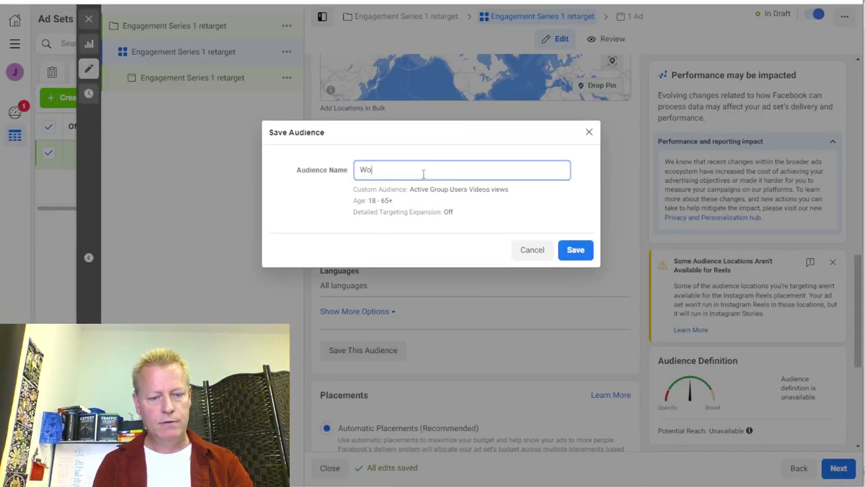
pyautogui.write('rld Active Group Users vide')
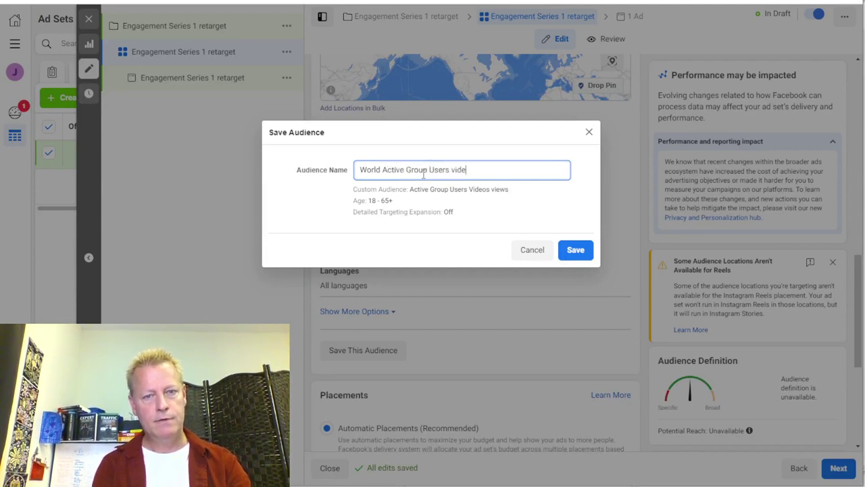
pyautogui.write('o viewers')
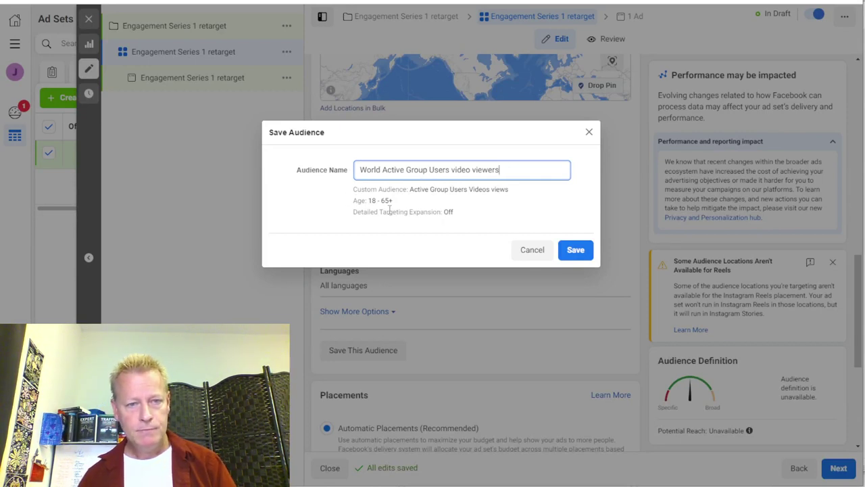
pyautogui.click(574, 250)
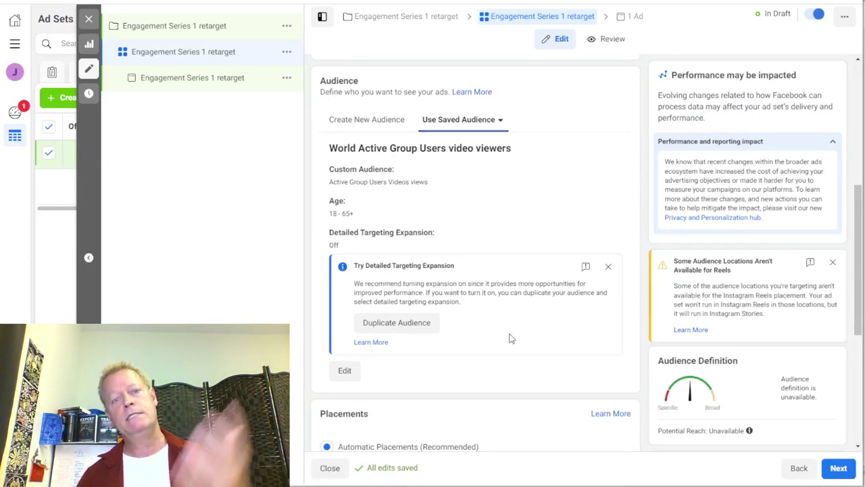
# Continue to the Engagement Series 1 retarget ad and choose the available Instagram account as its identity.
pyautogui.scroll(-4, 512, 338)
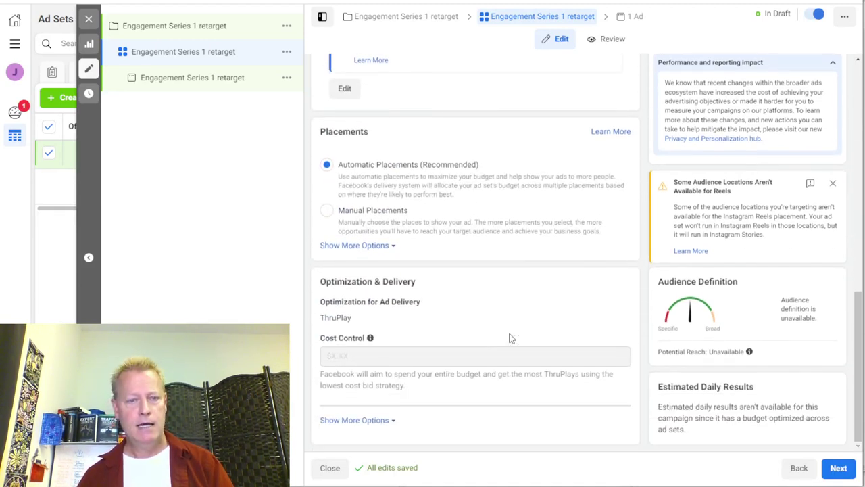
pyautogui.click(838, 468)
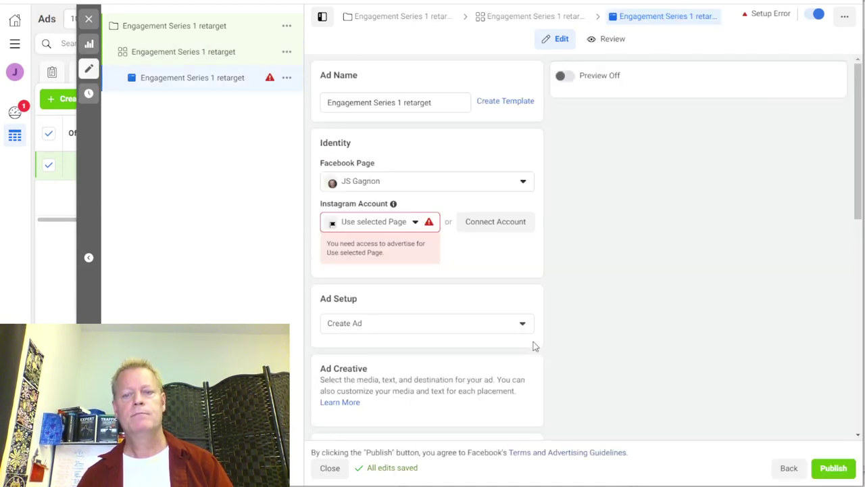
pyautogui.click(411, 223)
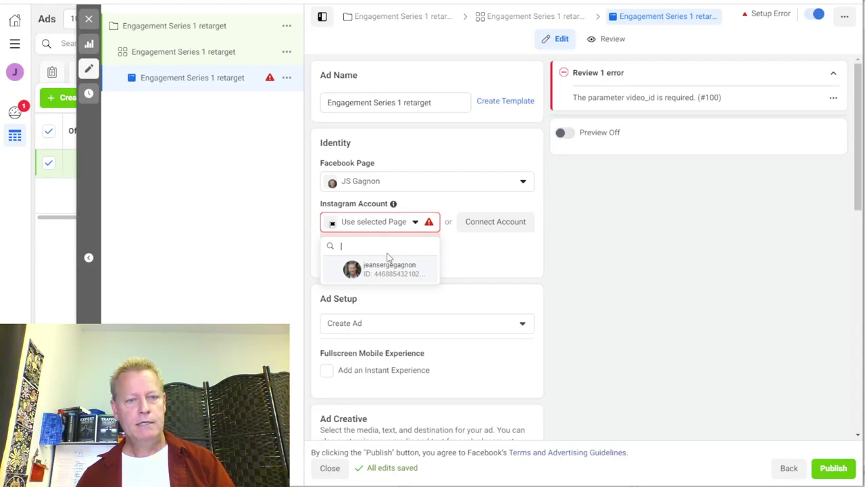
pyautogui.click(384, 270)
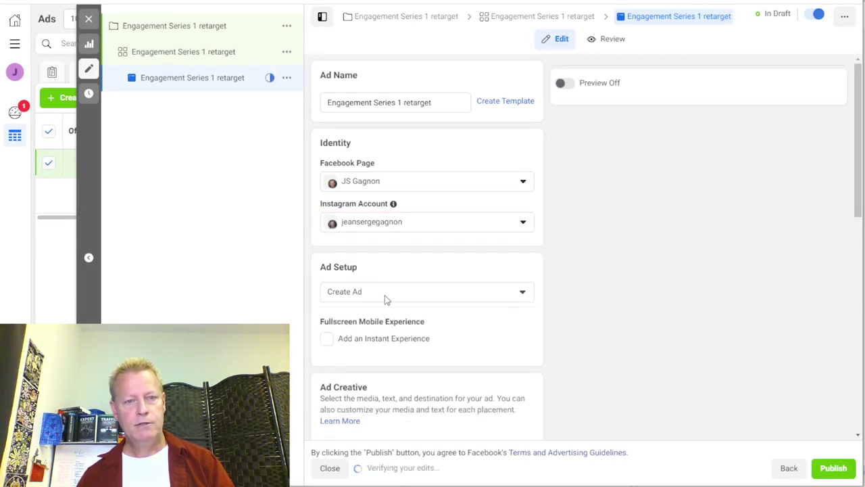
# Set the ad up with an existing post, using the Facebook video post "Engagement series 1 of 10".
pyautogui.click(386, 294)
pyautogui.click(376, 340)
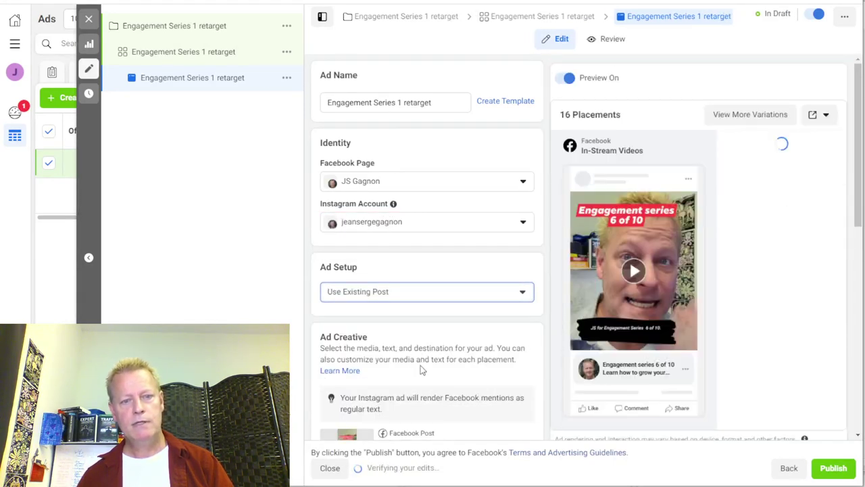
pyautogui.scroll(-3, 433, 388)
pyautogui.click(350, 255)
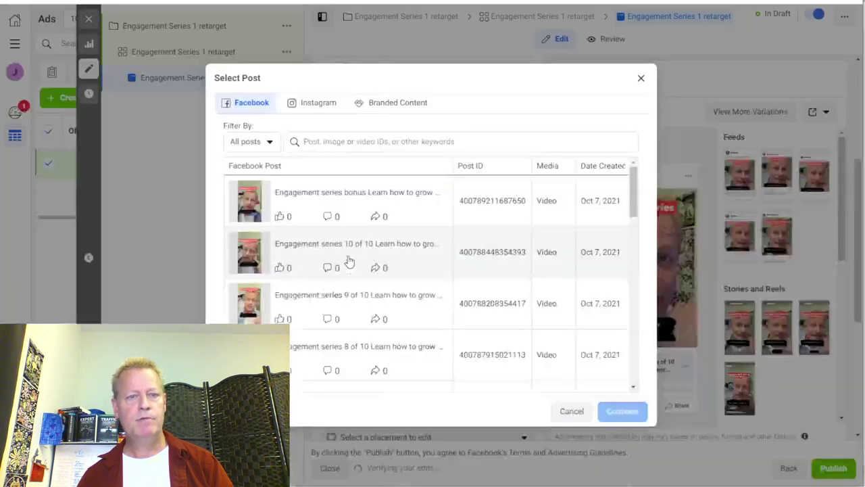
pyautogui.scroll(-6, 361, 277)
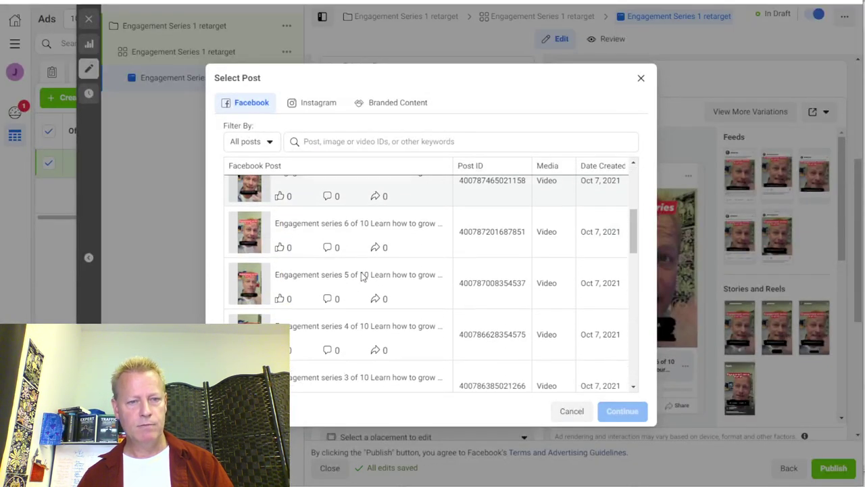
pyautogui.scroll(-2, 361, 277)
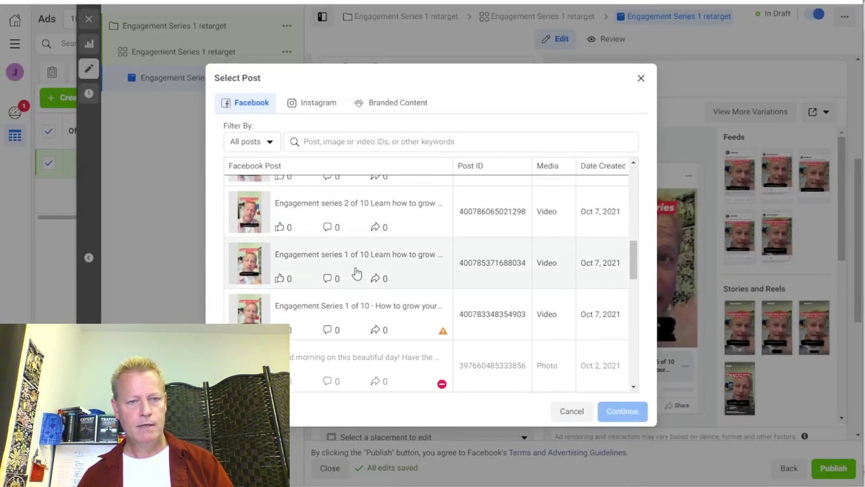
pyautogui.click(356, 271)
pyautogui.click(623, 411)
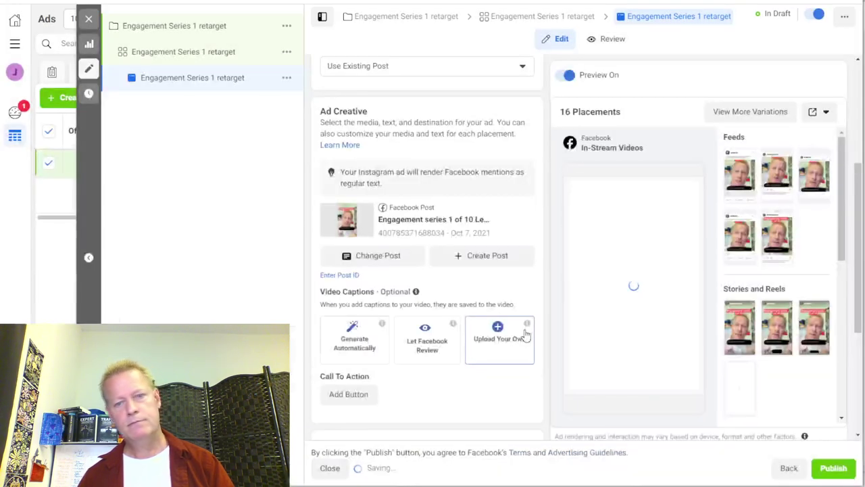
pyautogui.scroll(-3, 512, 407)
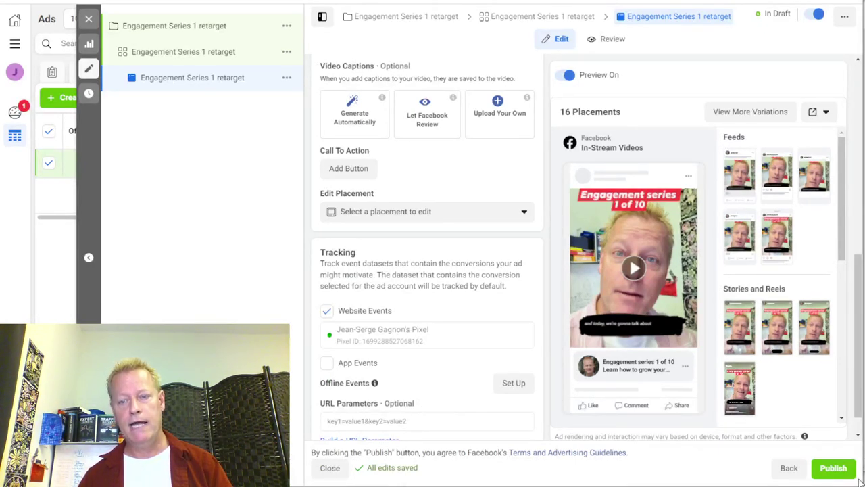
# Publish the Engagement Series 1 retarget campaign and start a new auction campaign with the Video views objective.
pyautogui.click(838, 472)
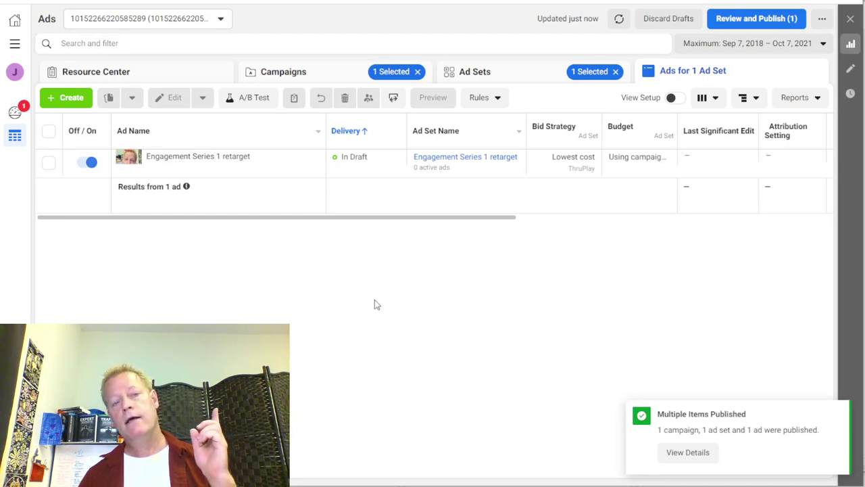
pyautogui.click(70, 98)
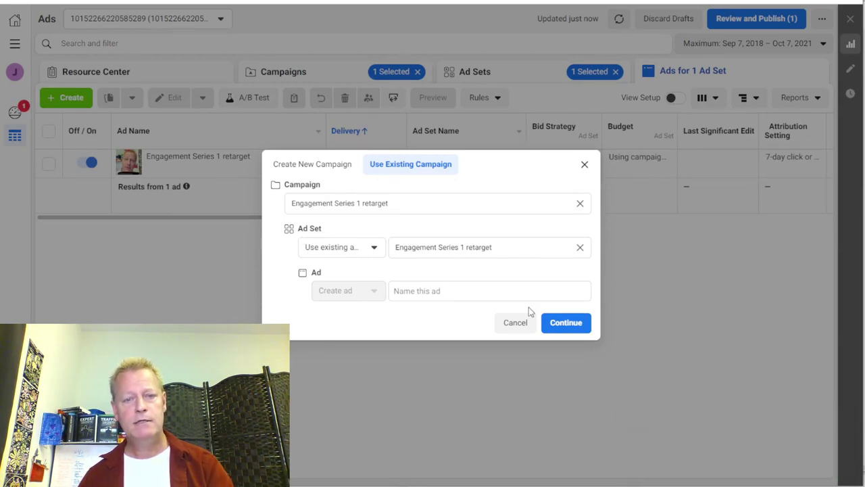
pyautogui.click(321, 165)
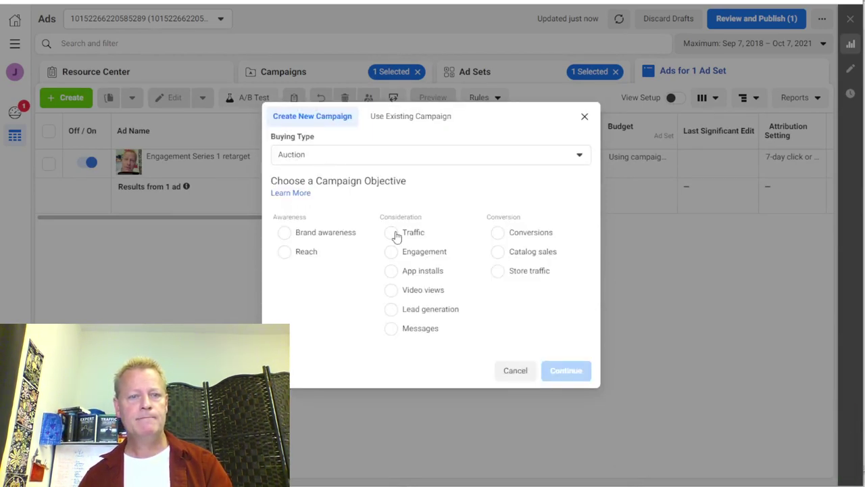
pyautogui.click(397, 294)
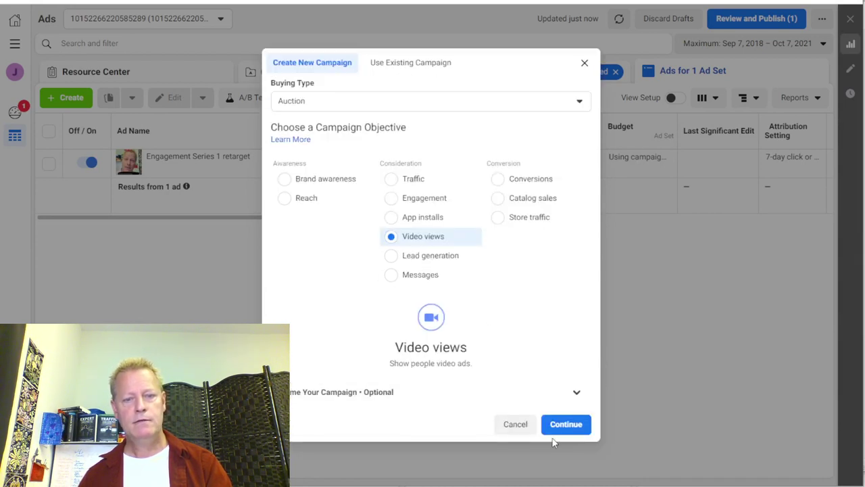
# Name the new campaign, its ad set and its ad "Engagement Series 2 retarget" and create them.
pyautogui.click(521, 396)
pyautogui.click(385, 296)
pyautogui.write('Engagement Series 1 retarget')
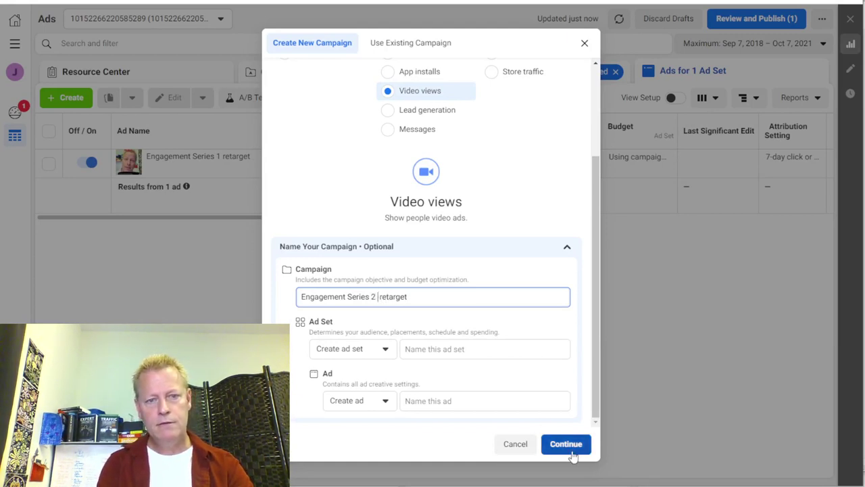
pyautogui.hotkey('ctrl', 'a')
pyautogui.hotkey('ctrl', 'c')
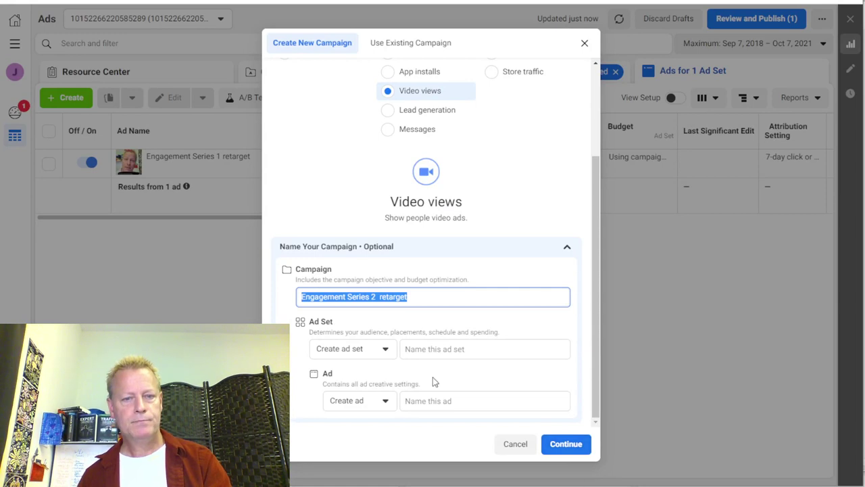
pyautogui.click(422, 349)
pyautogui.hotkey('ctrl', 'v')
pyautogui.click(441, 400)
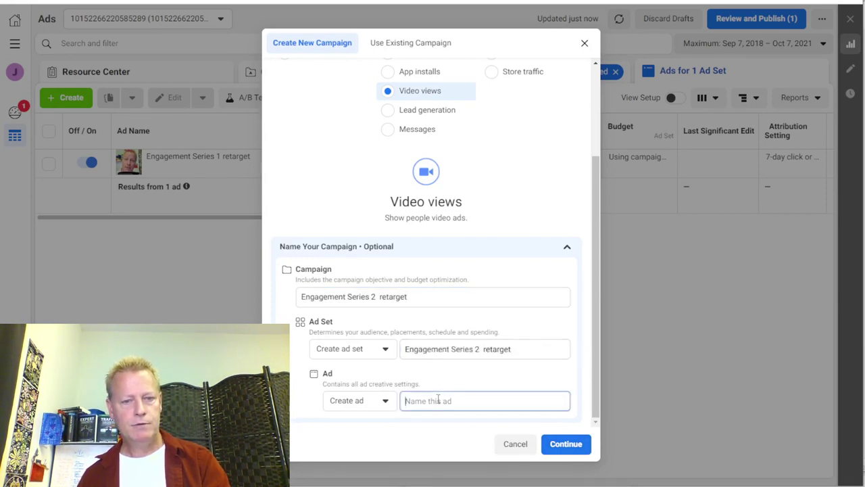
pyautogui.hotkey('ctrl', 'v')
pyautogui.click(565, 448)
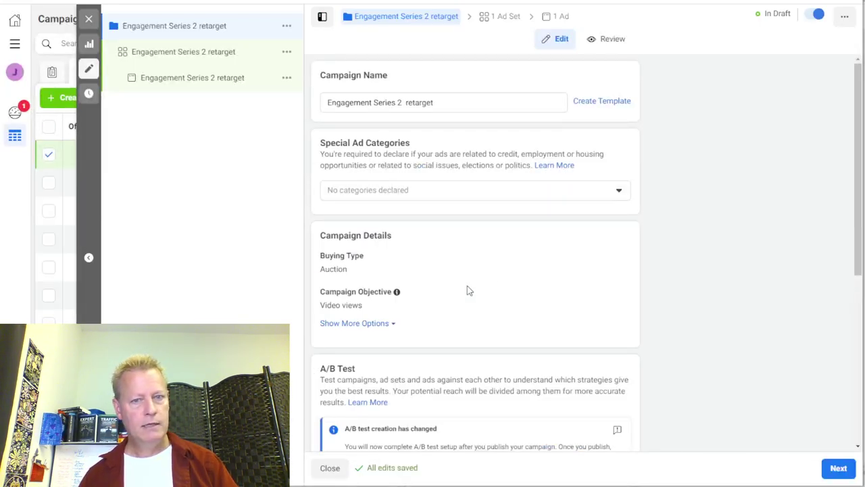
# Set the campaign's daily budget to 1.3 CAD and continue to the ad set.
pyautogui.scroll(-3, 504, 377)
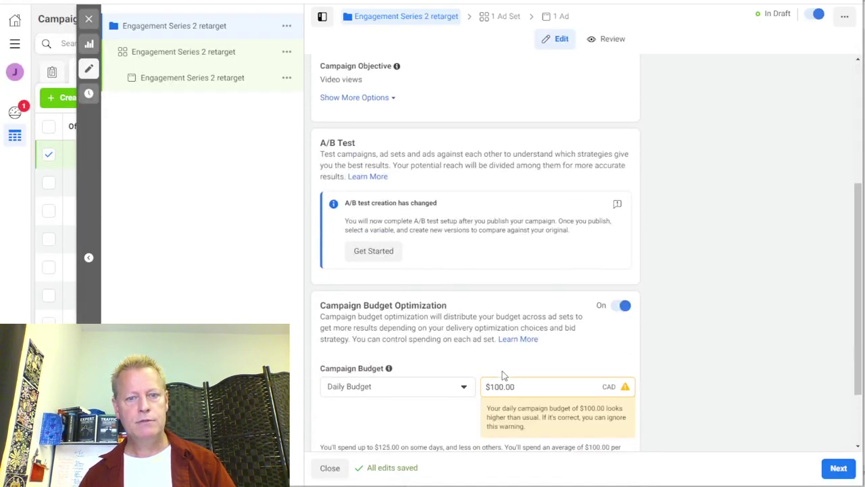
pyautogui.scroll(-1, 503, 376)
pyautogui.moveTo(526, 301); pyautogui.dragTo(438, 304)
pyautogui.write('1.3')
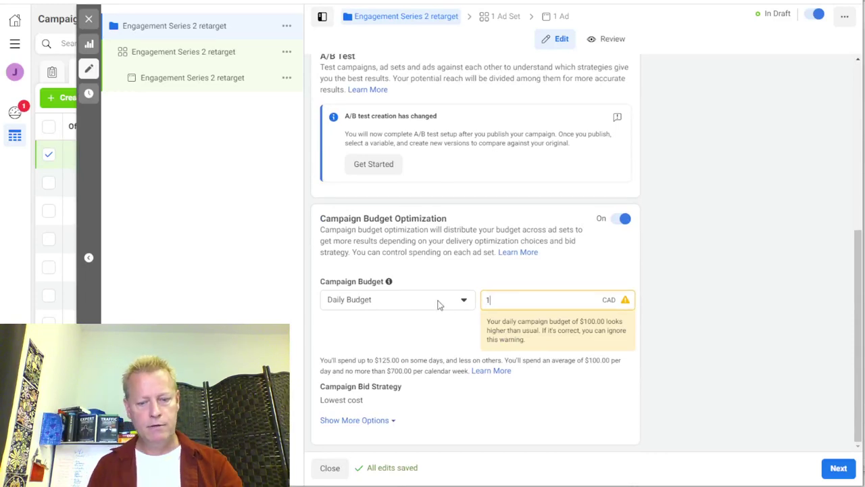
pyautogui.click(839, 468)
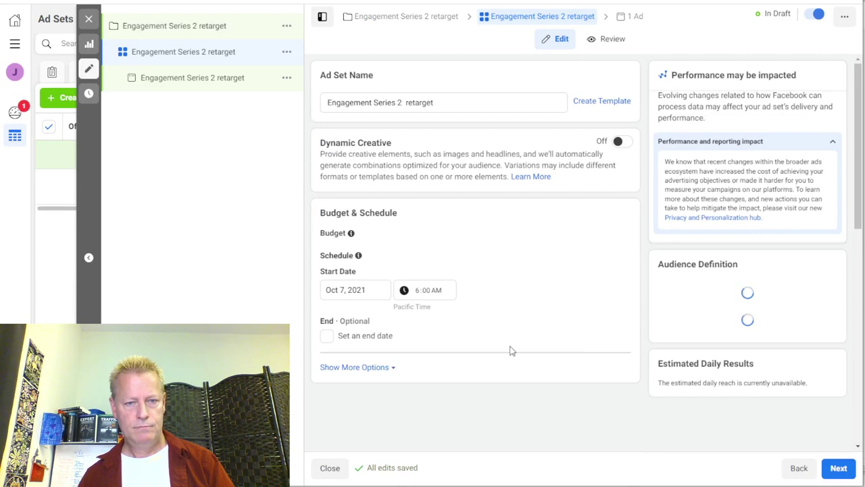
# Apply the saved audience "World Active Group Users video viewers" to the Engagement Series 2 retarget ad set.
pyautogui.scroll(-3, 460, 383)
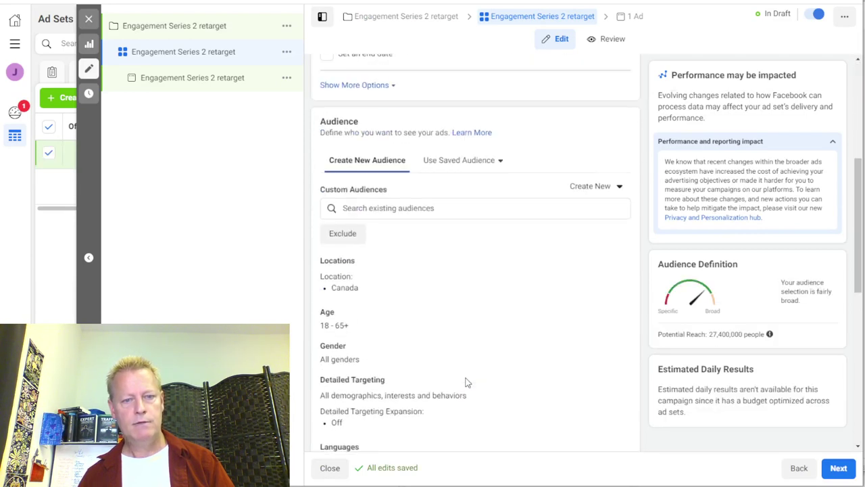
pyautogui.click(453, 166)
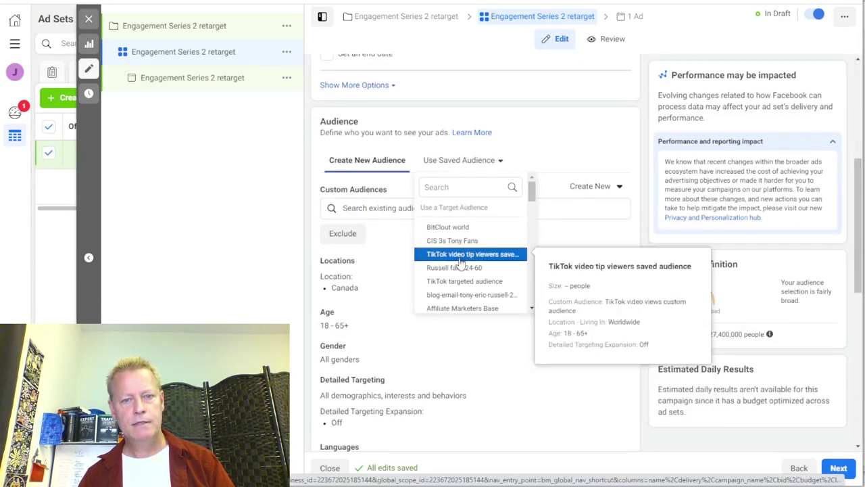
pyautogui.click(457, 189)
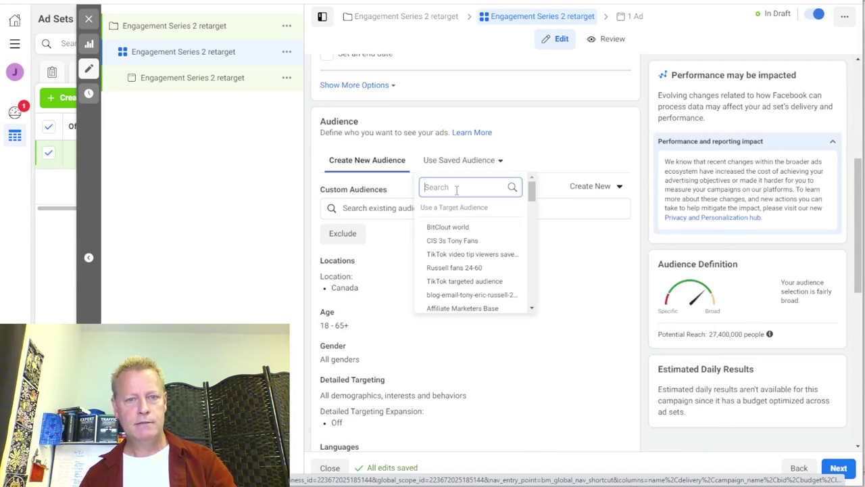
pyautogui.write('active')
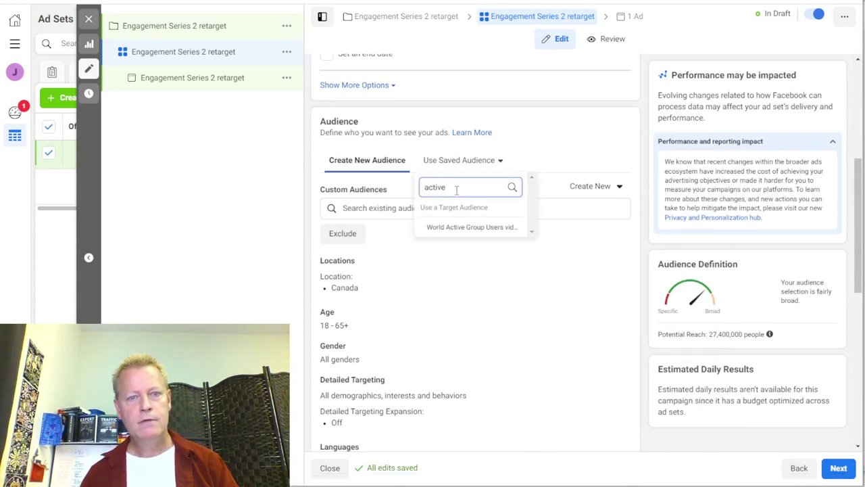
pyautogui.click(484, 228)
# Continue to the Engagement Series 2 retarget ad and choose the available Instagram account as its identity.
pyautogui.scroll(-4, 484, 301)
pyautogui.scroll(-1, 484, 301)
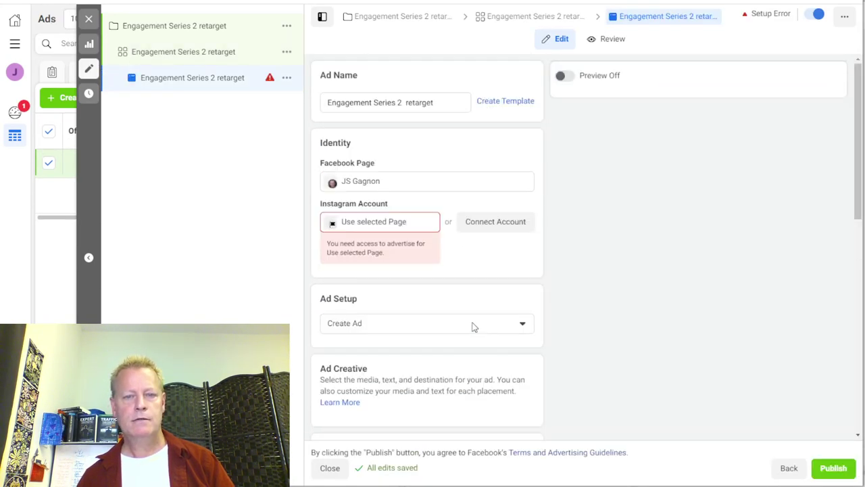
pyautogui.click(412, 224)
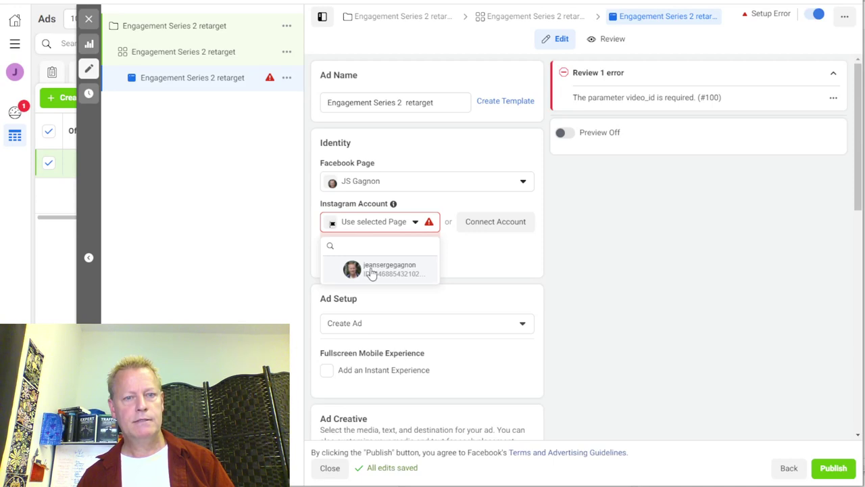
pyautogui.click(371, 270)
# Set the ad up to use an existing post instead of creating a new ad.
pyautogui.scroll(-3, 368, 388)
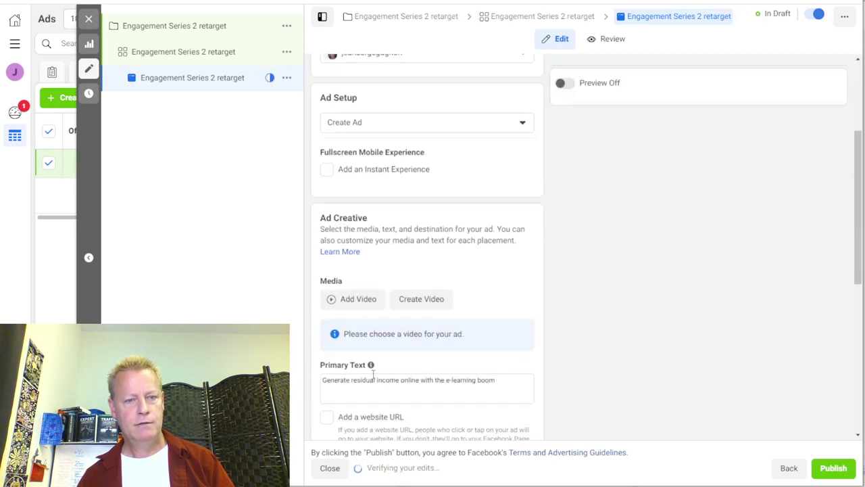
pyautogui.click(395, 128)
pyautogui.click(387, 169)
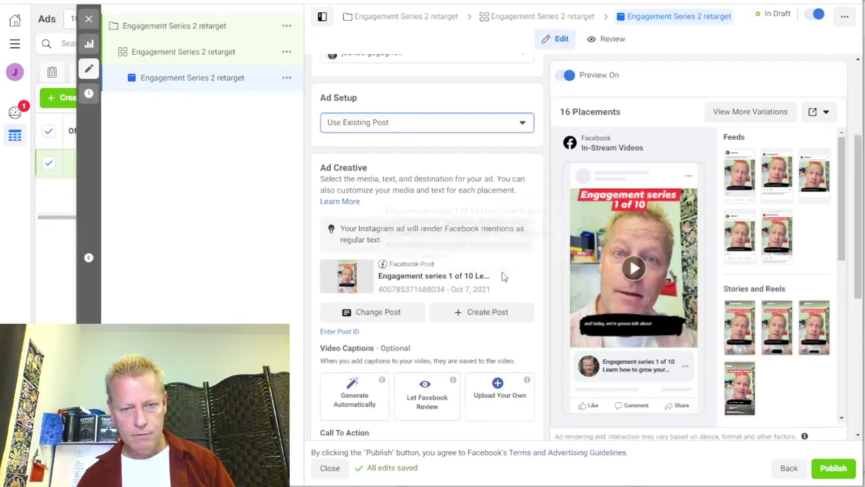
# Change the ad's post to the Facebook video post "Engagement series 2 of 10" and publish the campaign.
pyautogui.click(382, 315)
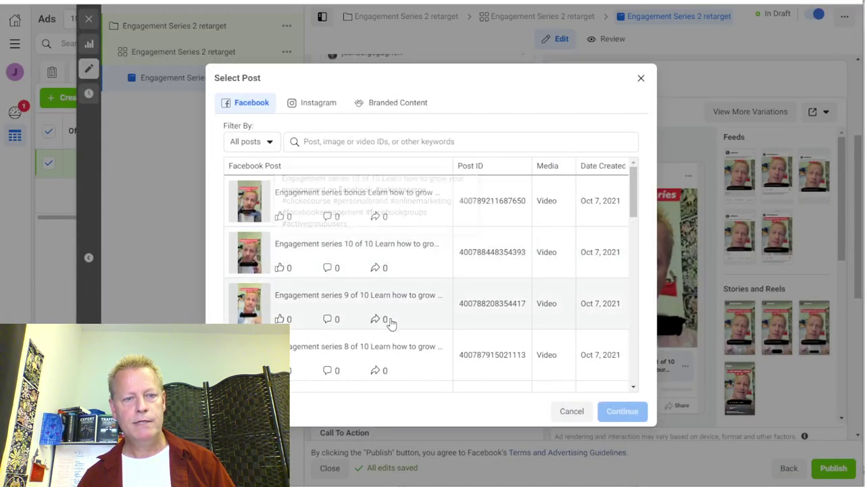
pyautogui.scroll(-5, 389, 322)
pyautogui.scroll(-3, 363, 334)
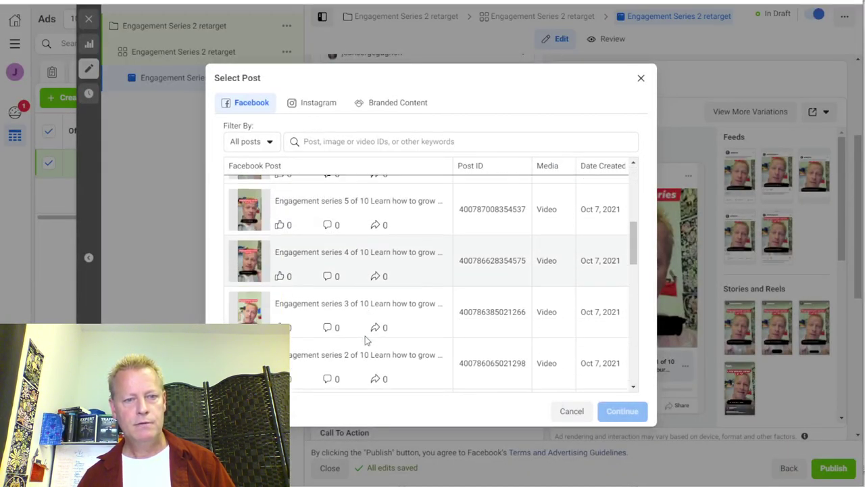
pyautogui.click(352, 327)
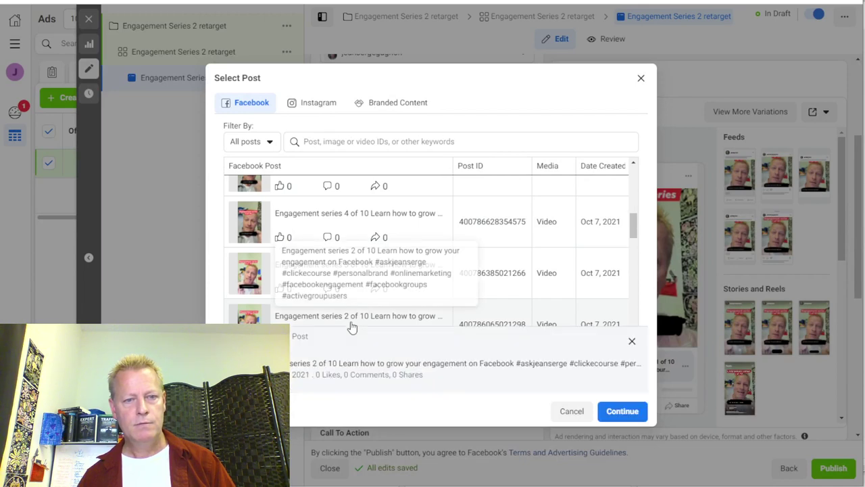
pyautogui.click(622, 411)
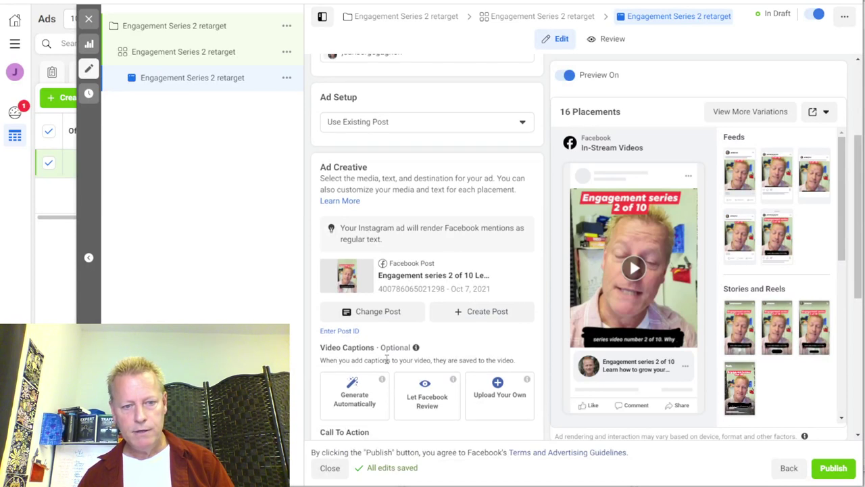
pyautogui.scroll(-3, 450, 427)
pyautogui.click(834, 468)
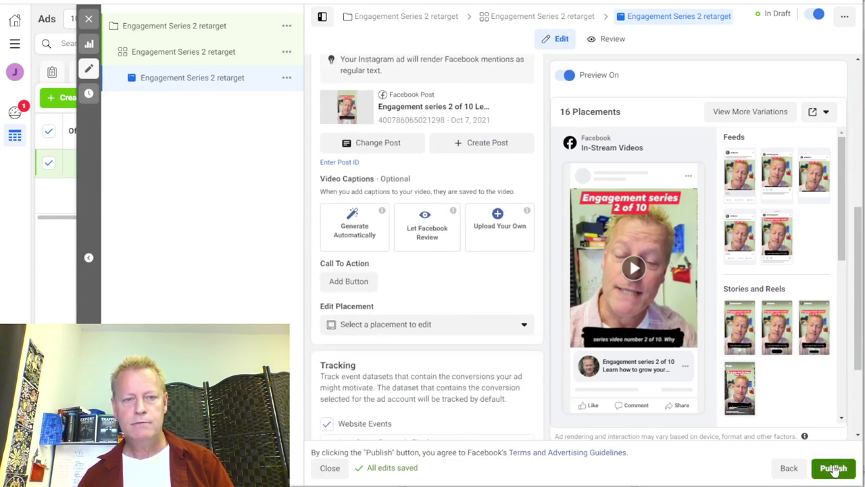